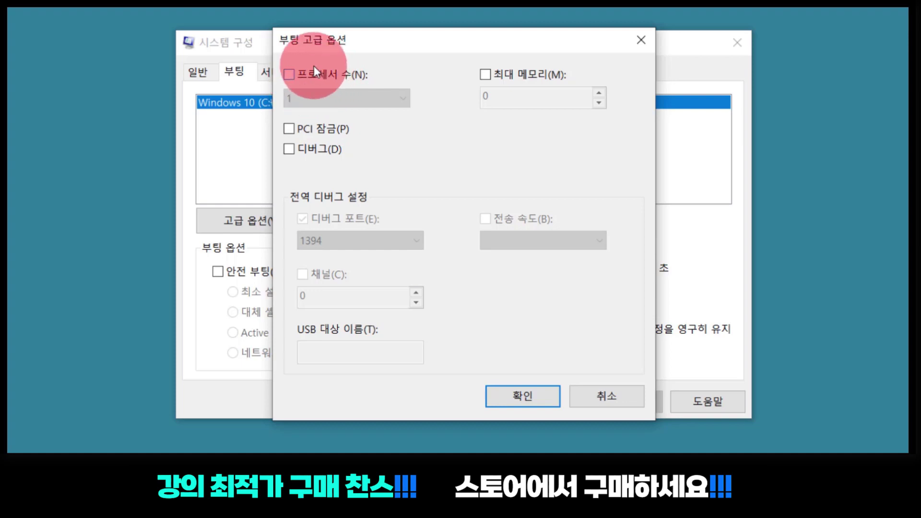
Limit the boot processor count to 4 in the advanced boot options and confirm the change.
left_click(290, 75)
left_click(399, 95)
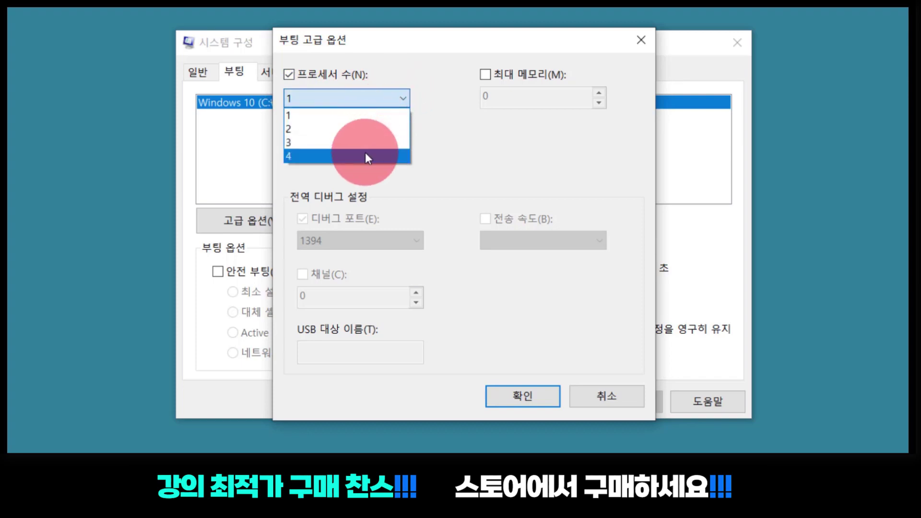
left_click(366, 157)
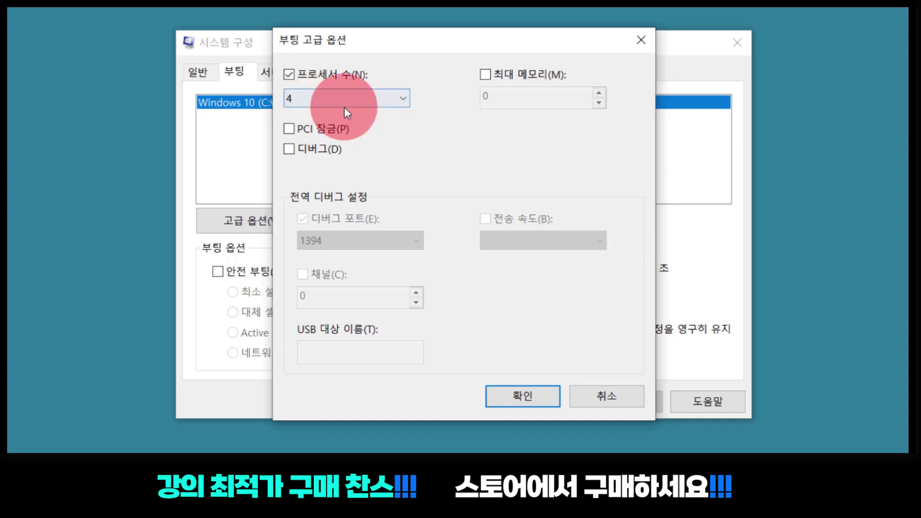
left_click(525, 401)
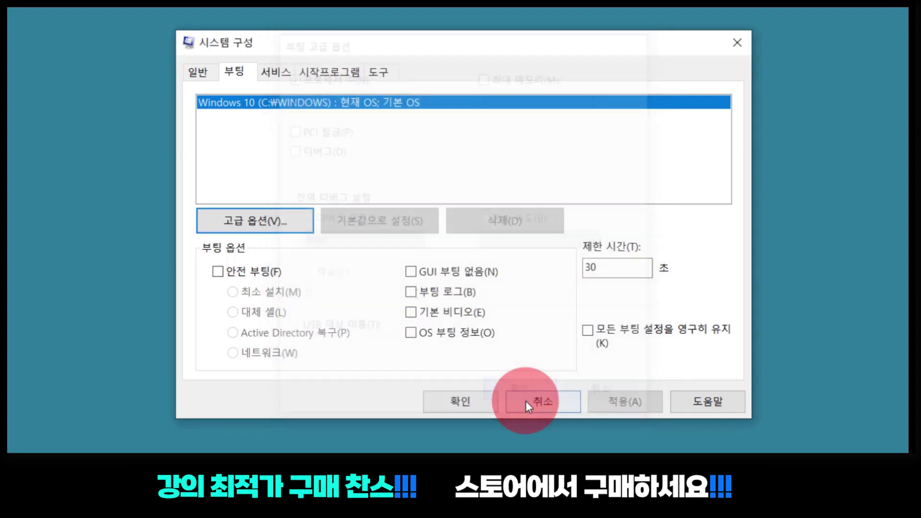
Open the startup programs list in Task Manager and disable Steam at startup.
left_click(323, 73)
left_click(423, 137)
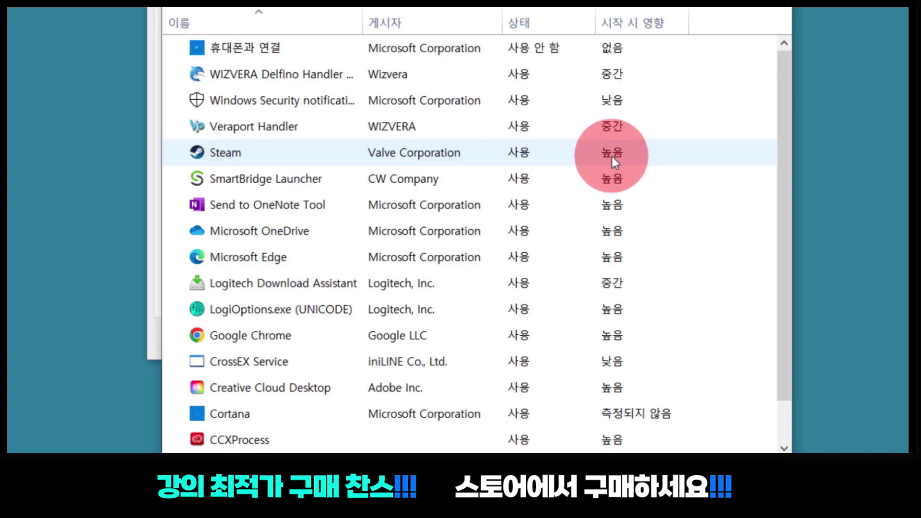
right_click(488, 154)
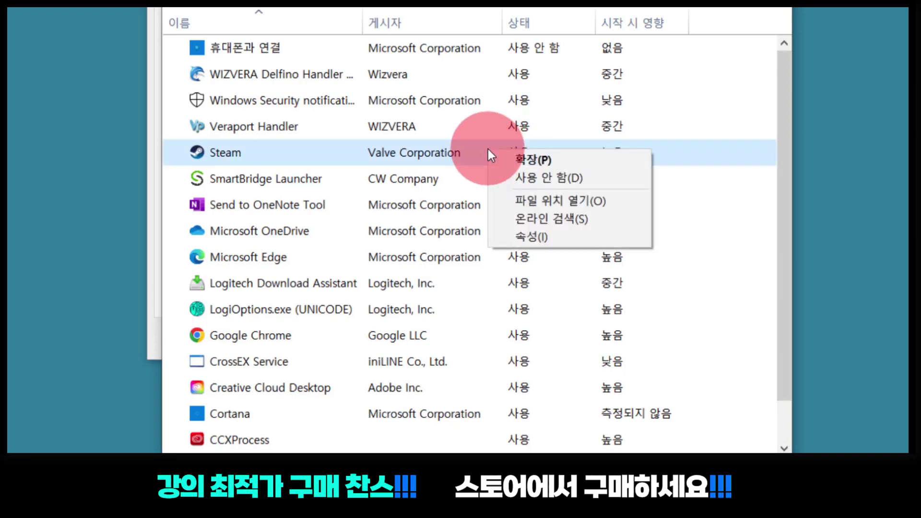
left_click(544, 180)
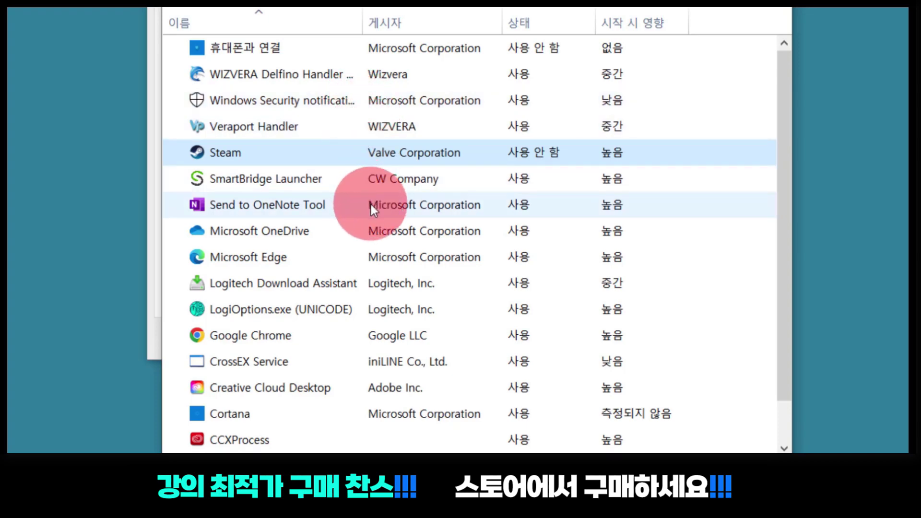
Disable Send to OneNote Tool and Microsoft OneDrive at startup.
right_click(403, 203)
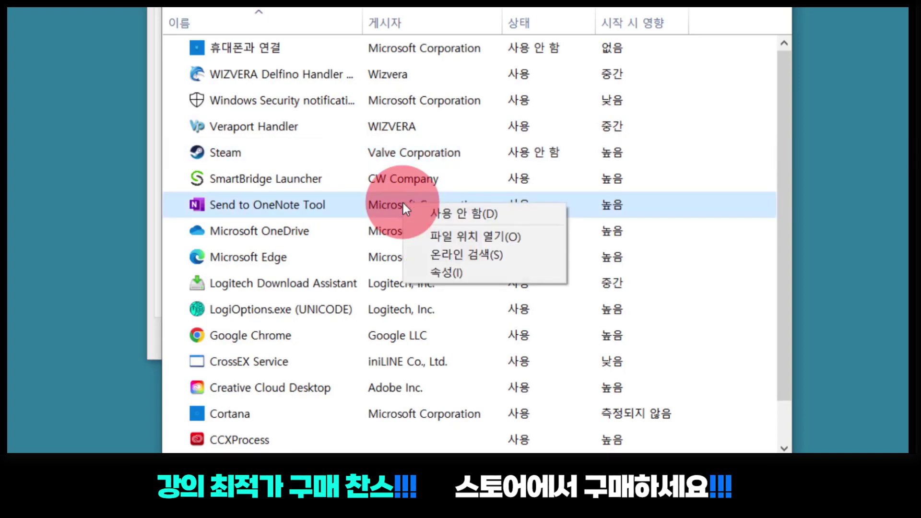
left_click(431, 213)
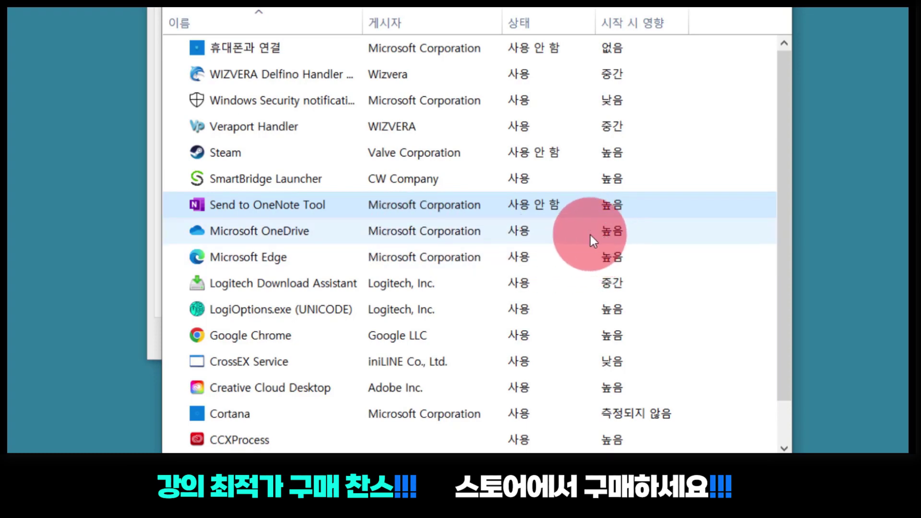
right_click(439, 230)
left_click(498, 245)
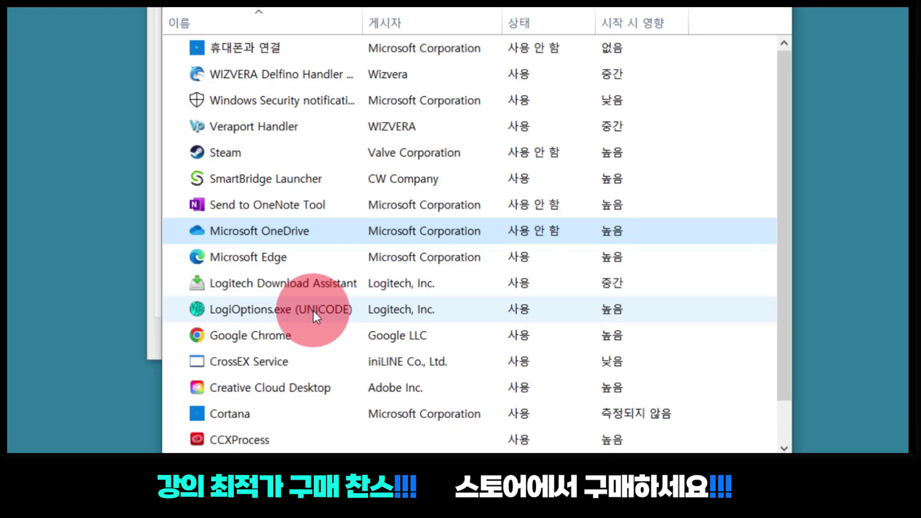
Disable both Logitech startup entries, LogiOptions.exe (UNICODE) and Logitech Download Assistant.
right_click(314, 310)
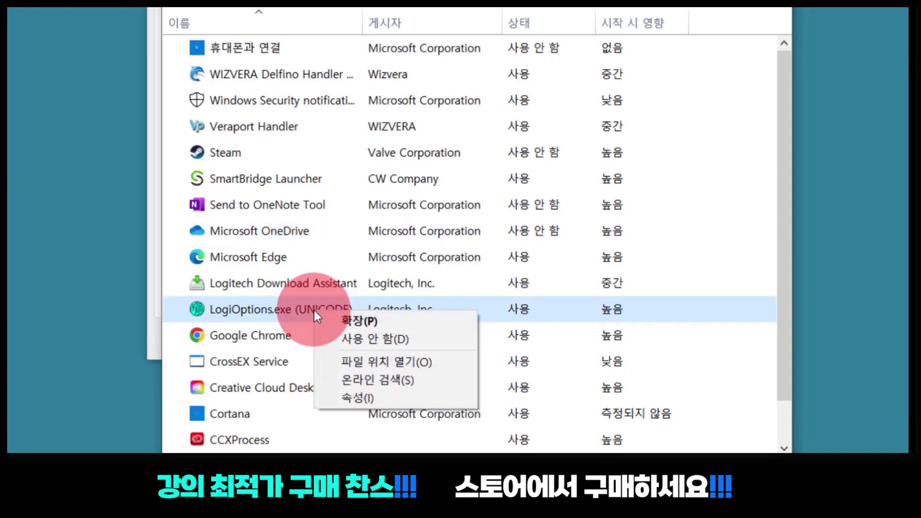
left_click(353, 341)
right_click(300, 289)
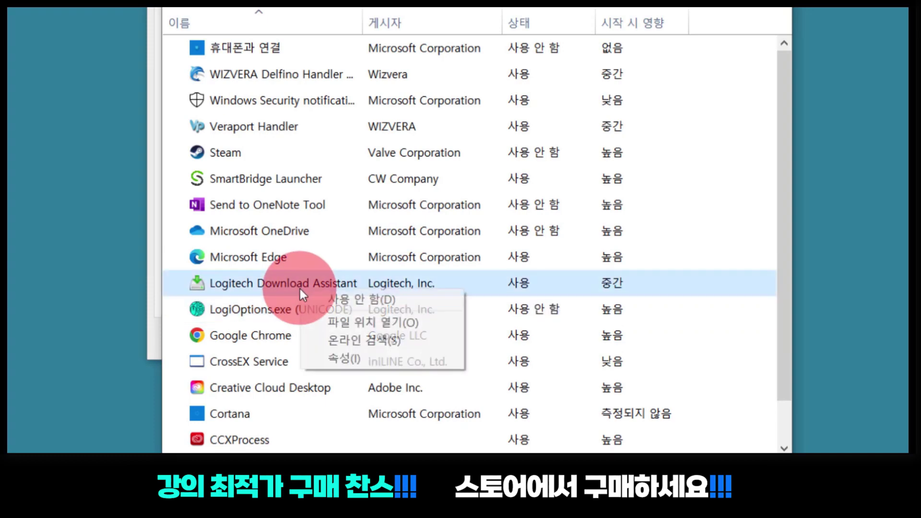
left_click(358, 304)
Disable Cortana and AnySign For PC in the startup programs list.
scroll(320, 361, "down", 1)
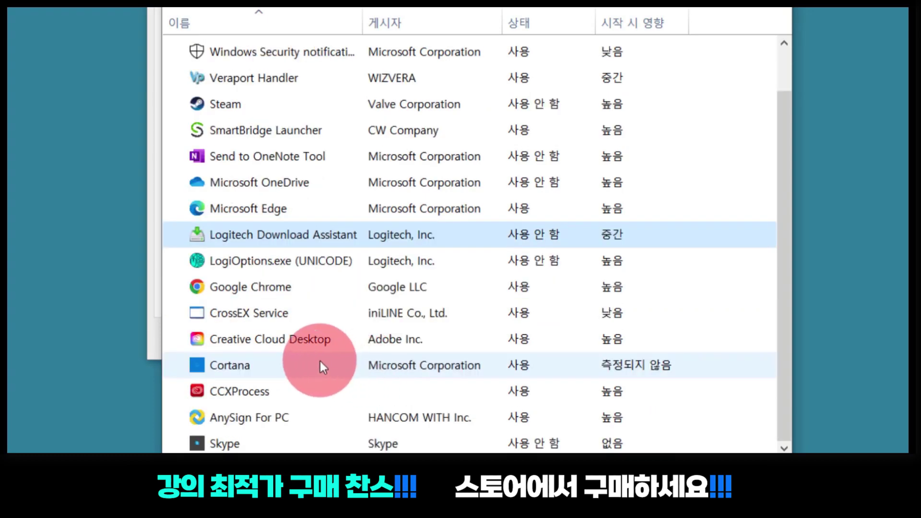
right_click(362, 366)
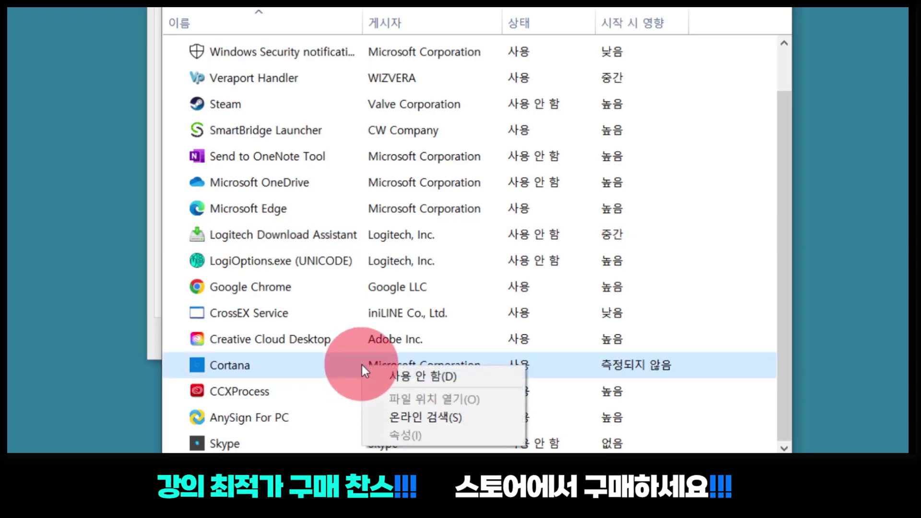
left_click(409, 374)
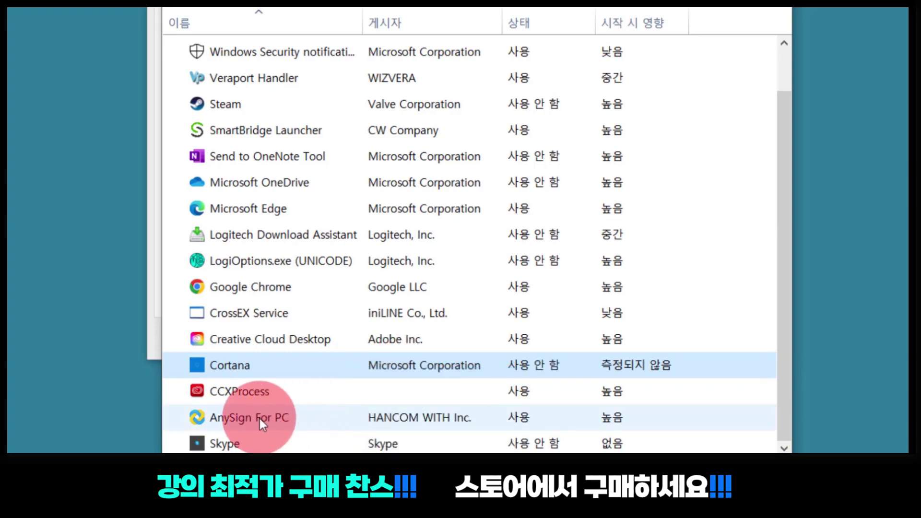
right_click(402, 416)
left_click(468, 430)
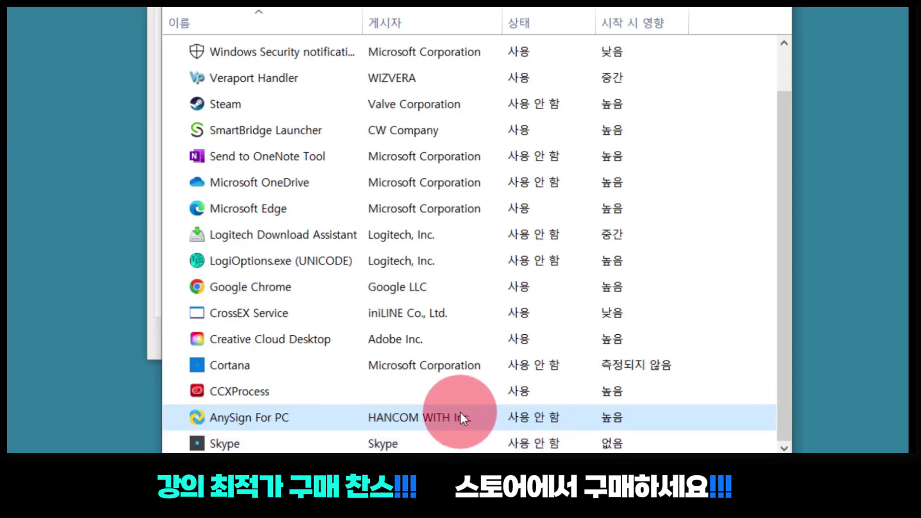
left_click(401, 444)
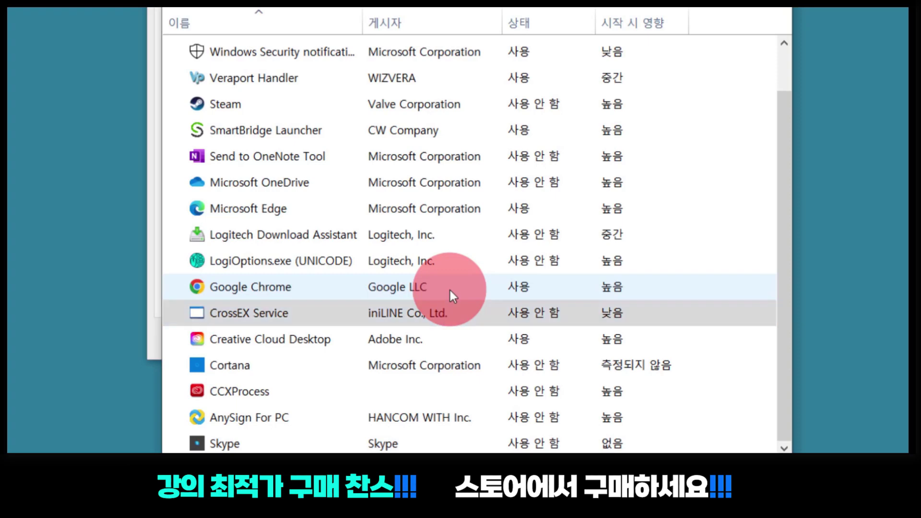
Disable Google Chrome and Veraport Handler in the startup programs list.
right_click(450, 289)
left_click(491, 318)
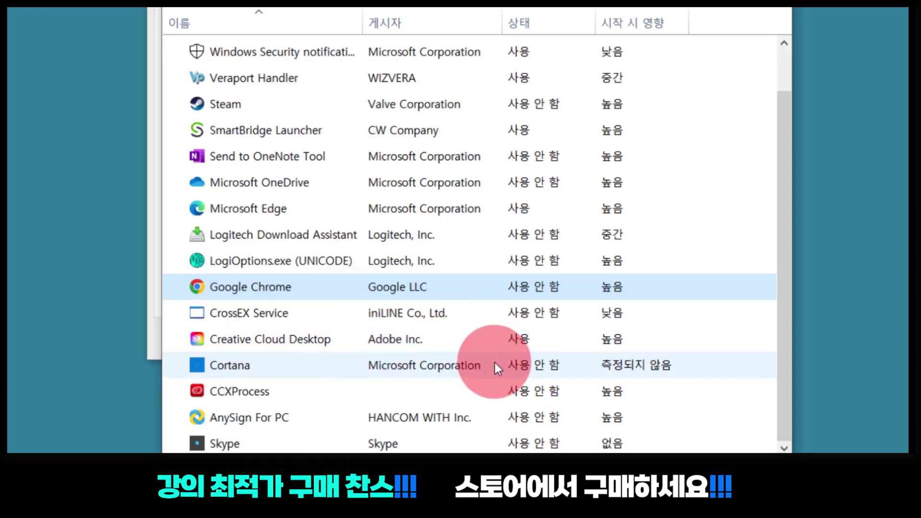
right_click(426, 75)
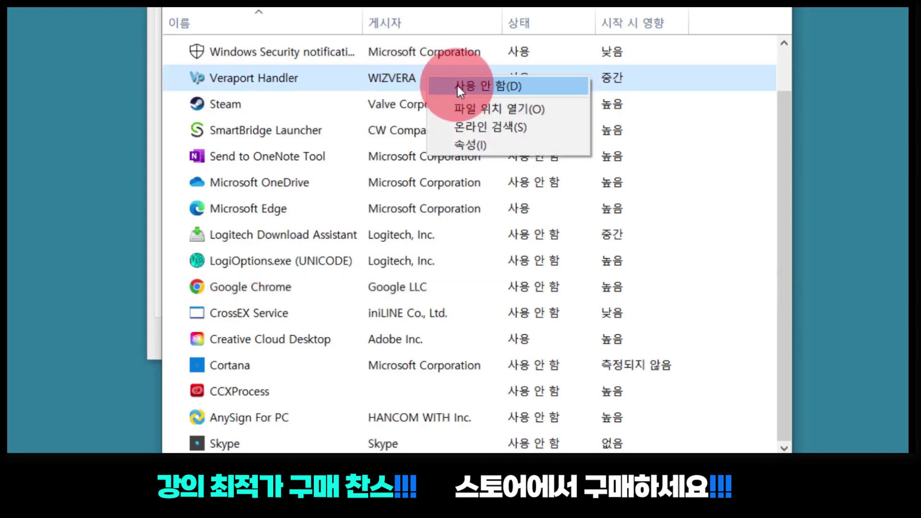
left_click(456, 86)
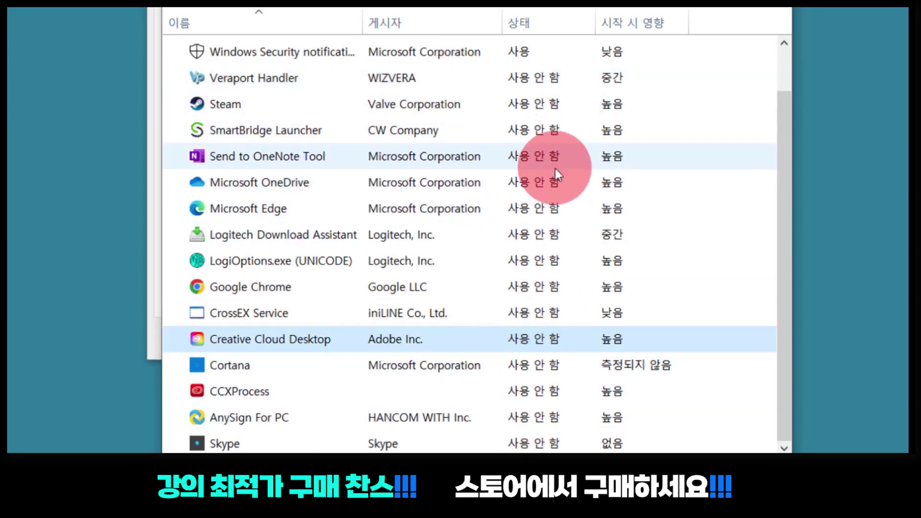
Disable the WIZVERA Delfino Handler startup program.
scroll(554, 209, "up", 2)
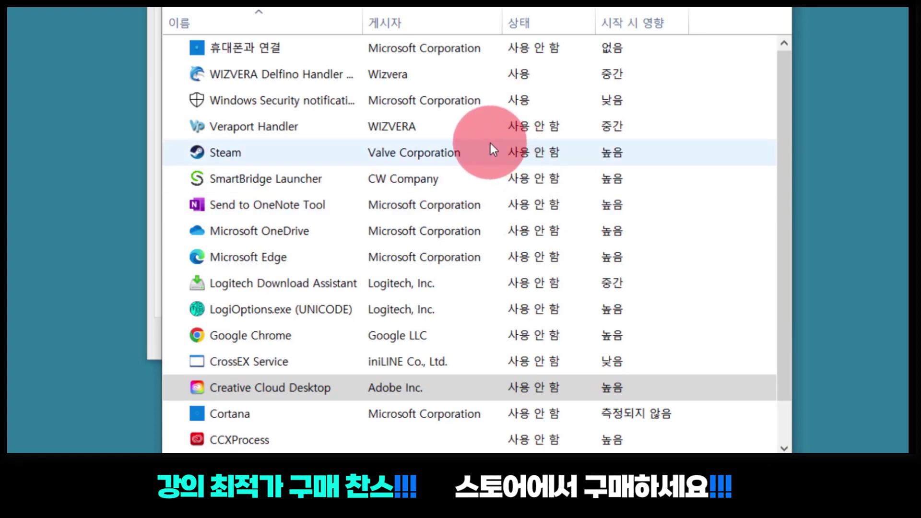
right_click(367, 74)
left_click(435, 90)
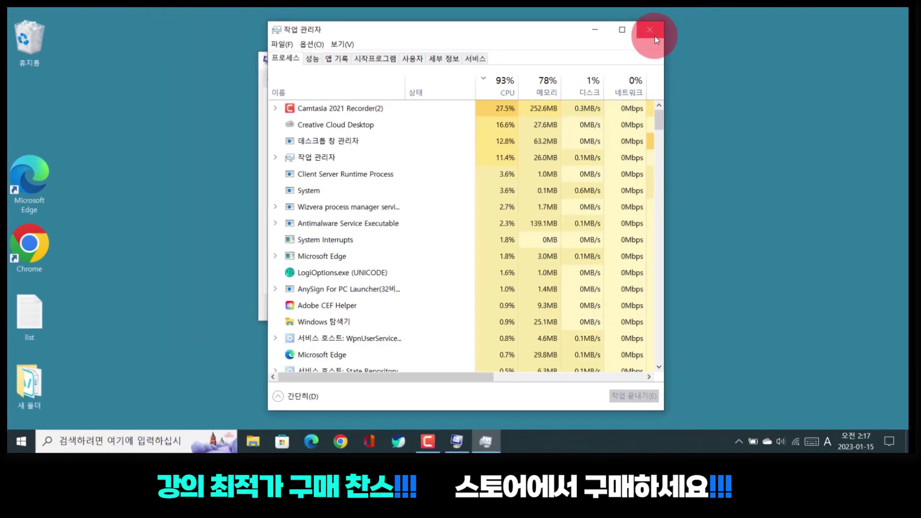
Close Task Manager, then apply the System Configuration changes and exit without restarting the computer.
left_click(654, 36)
left_click(291, 82)
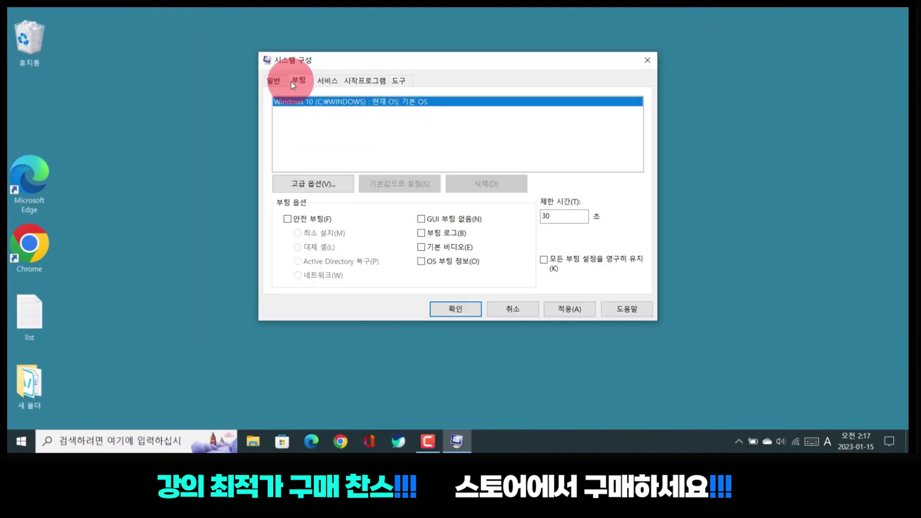
left_click(569, 309)
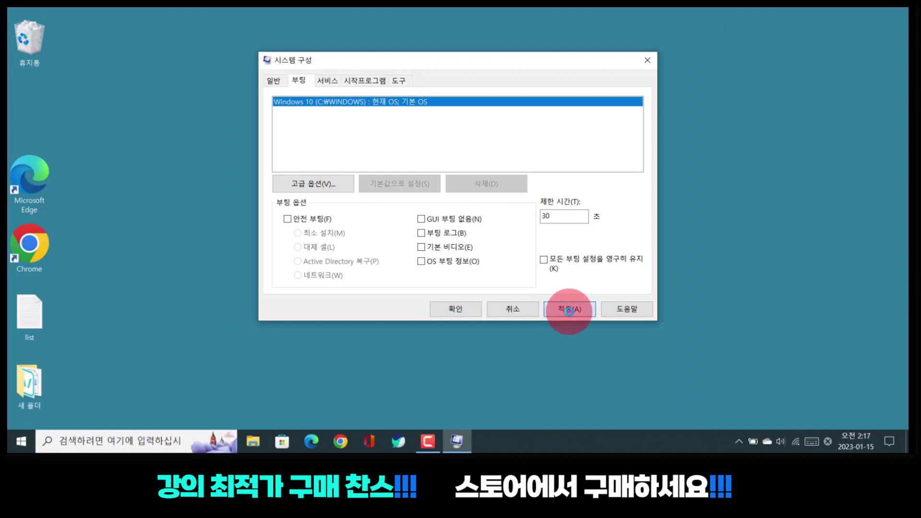
left_click(327, 81)
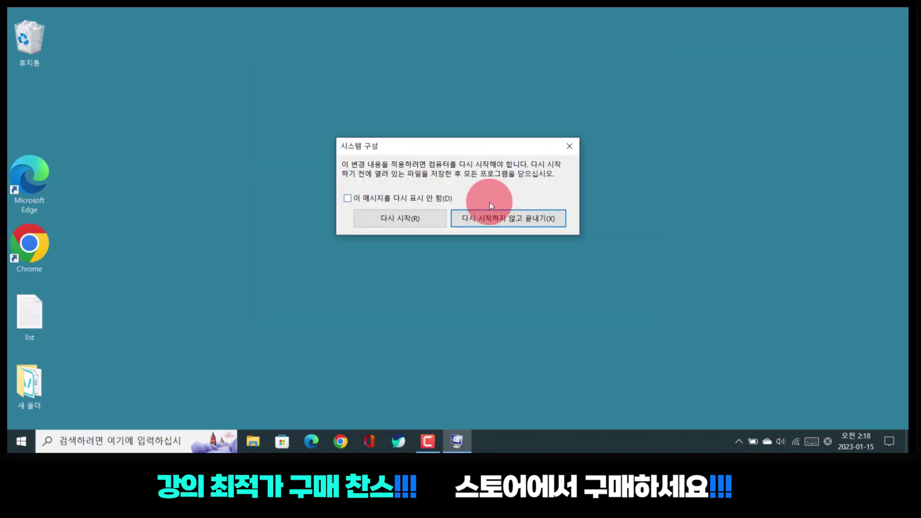
left_click(513, 222)
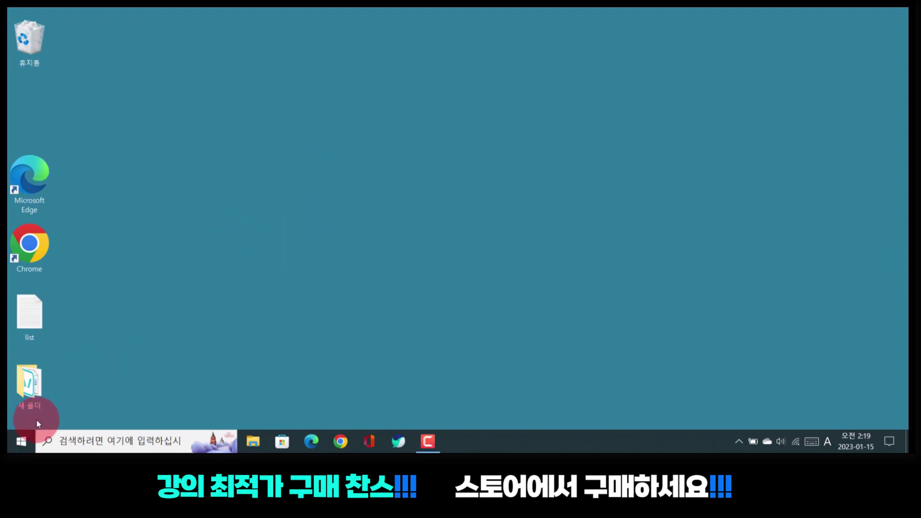
Open the Apps & features page of Windows Settings from the Start menu.
left_click(21, 440)
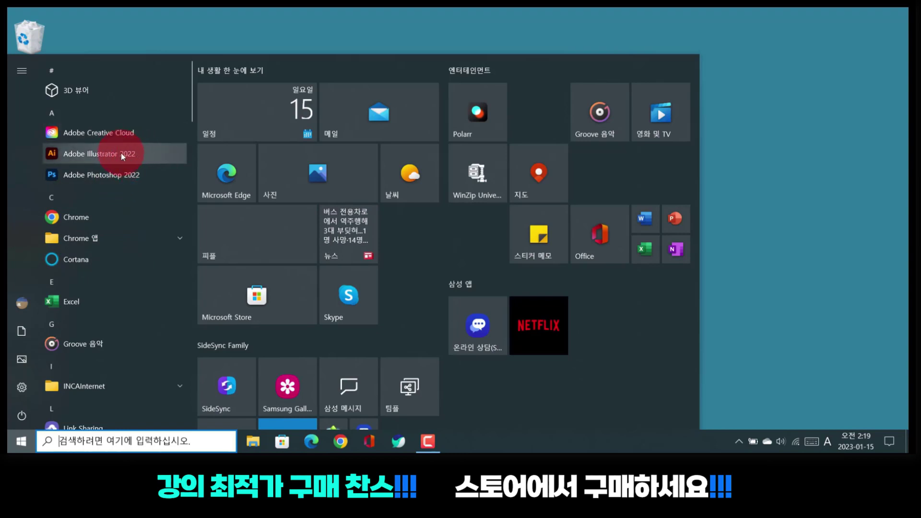
scroll(127, 147, "down", 5)
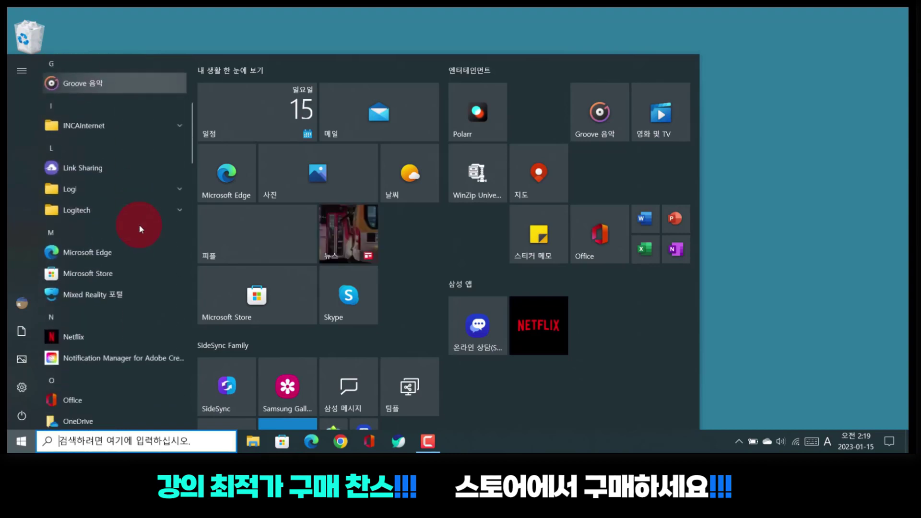
scroll(139, 223, "down", 1)
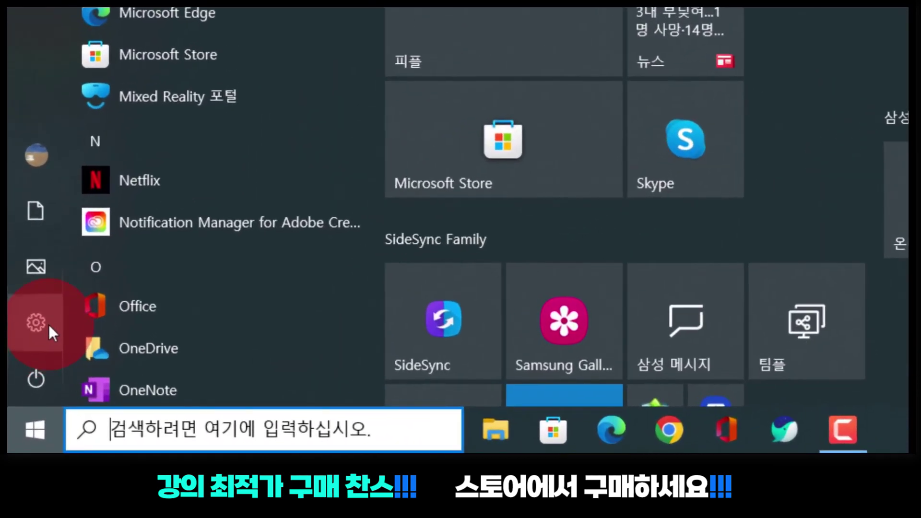
mouse_move(44, 327)
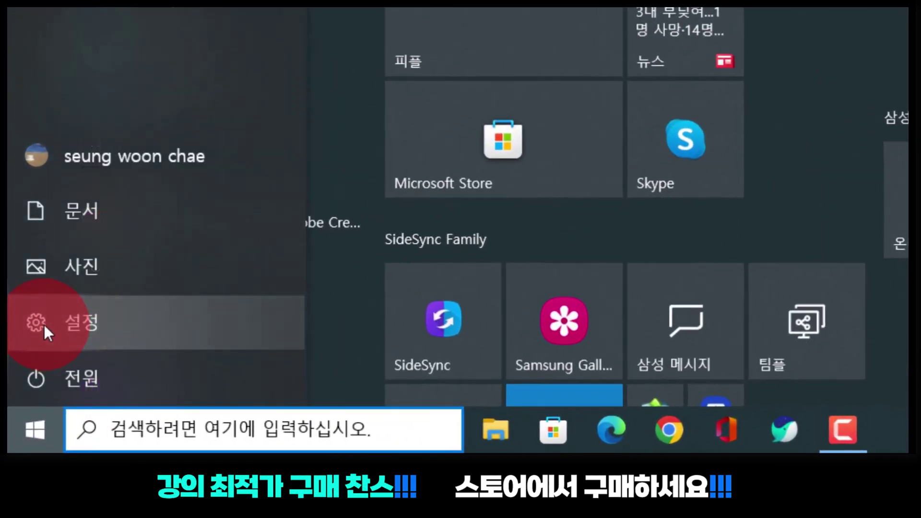
left_click(44, 323)
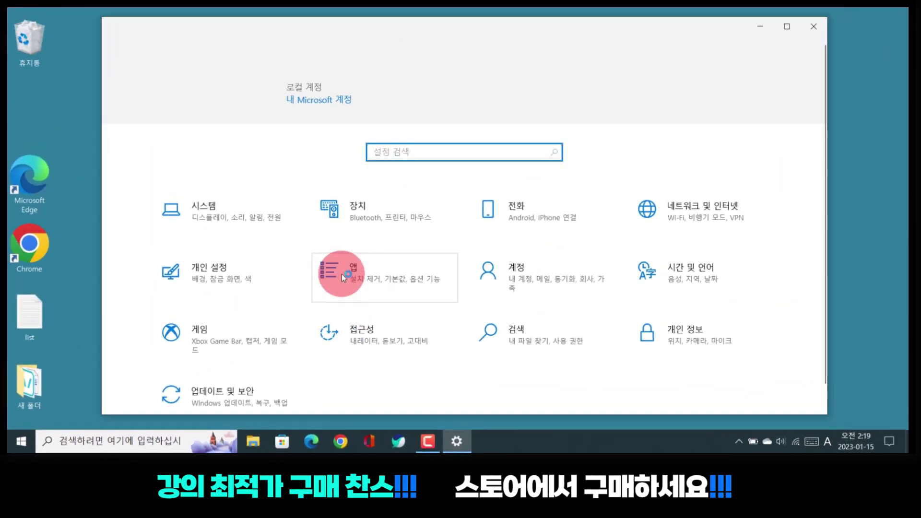
left_click(342, 275)
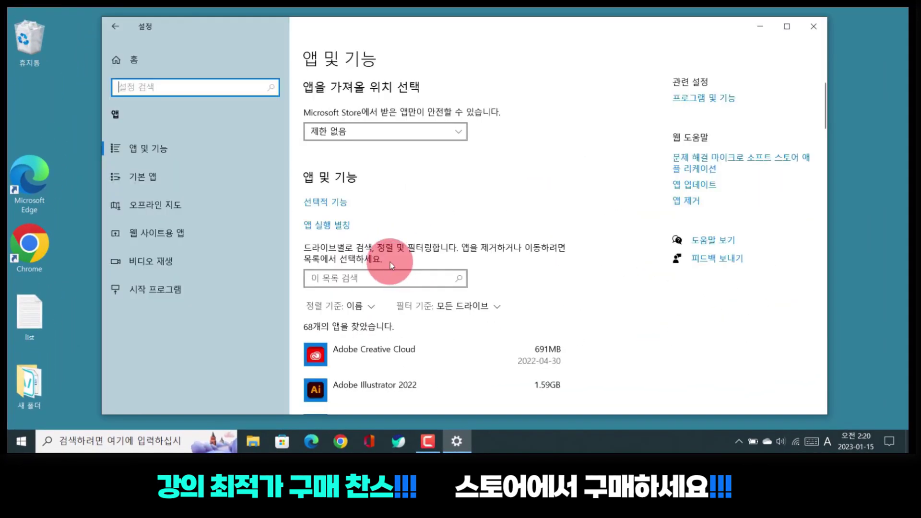
Examine the installed programs in the Apps & features list, down to the entries around ColorEngine.
scroll(387, 260, "down", 5)
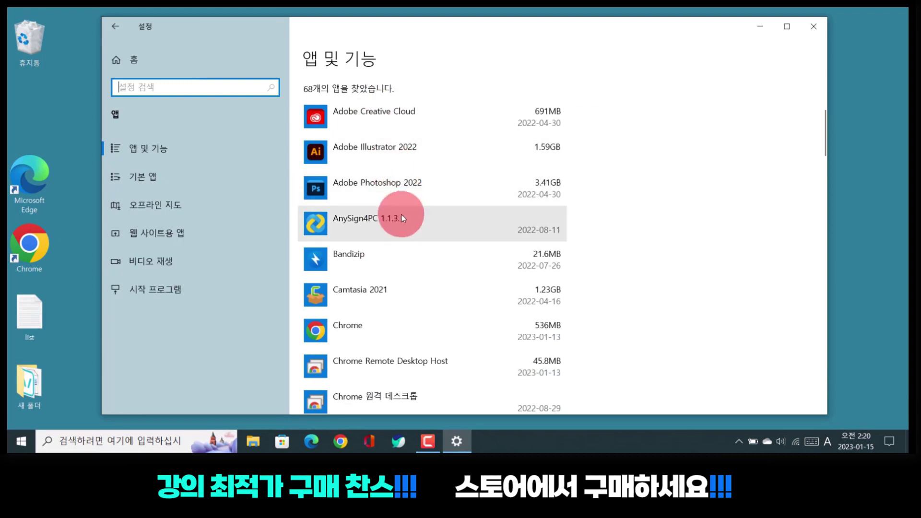
scroll(381, 269, "down", 3)
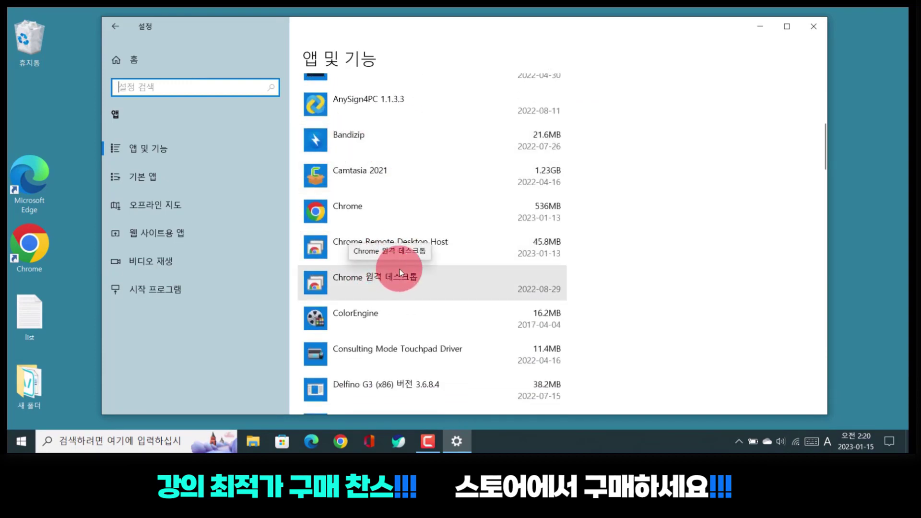
scroll(399, 269, "down", 2)
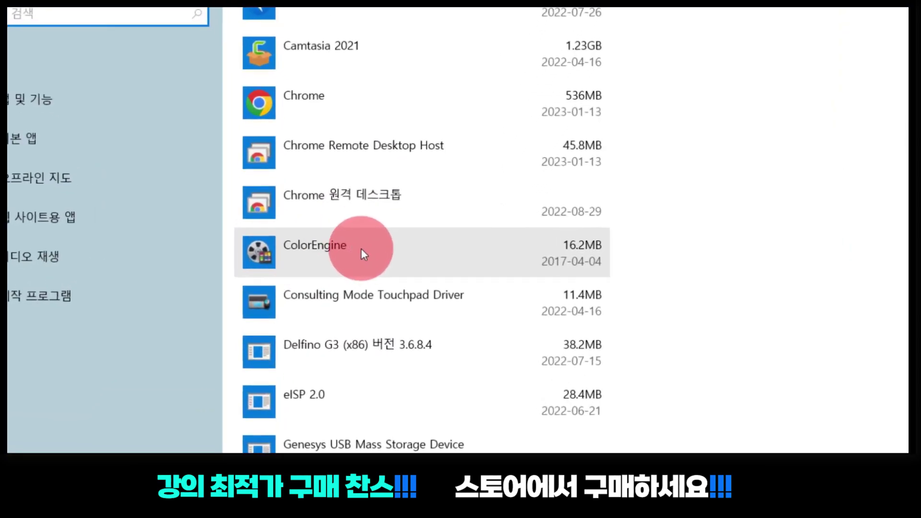
left_click(528, 249)
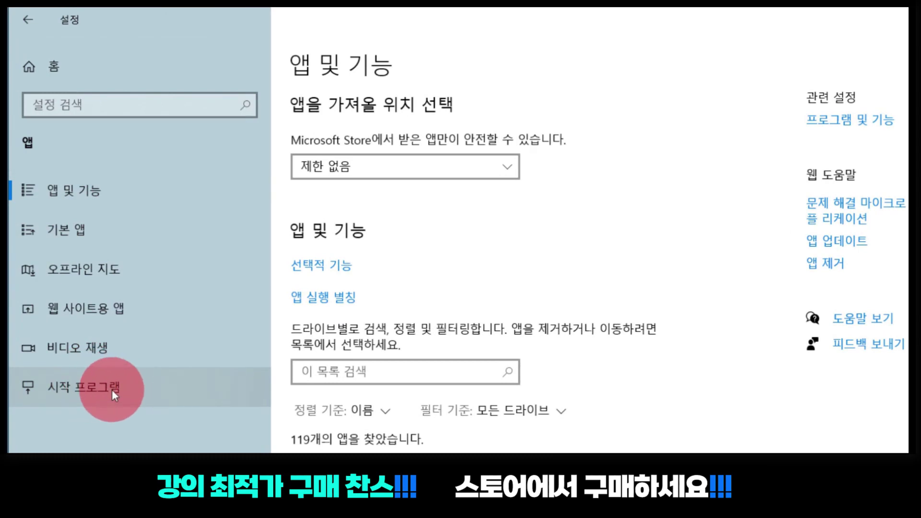
Examine the startup apps and their on/off states on the Startup page of Settings.
left_click(129, 388)
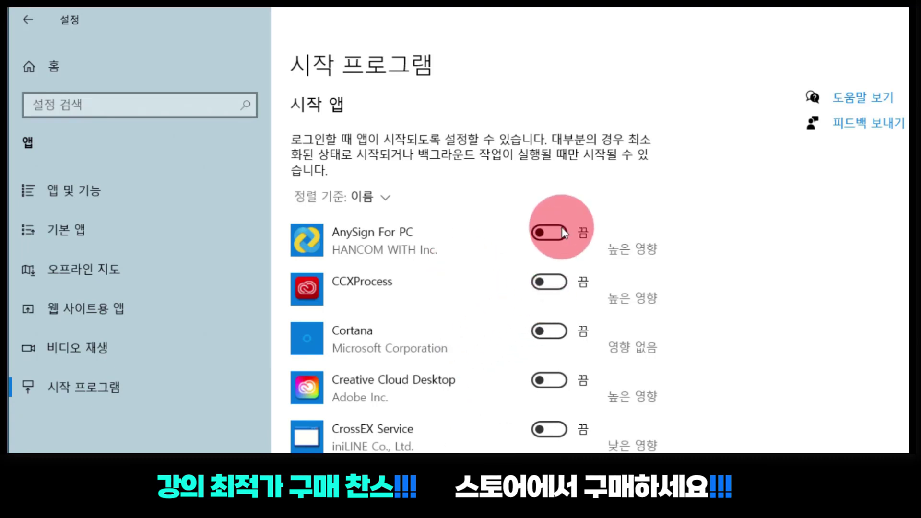
scroll(628, 194, "down", 2)
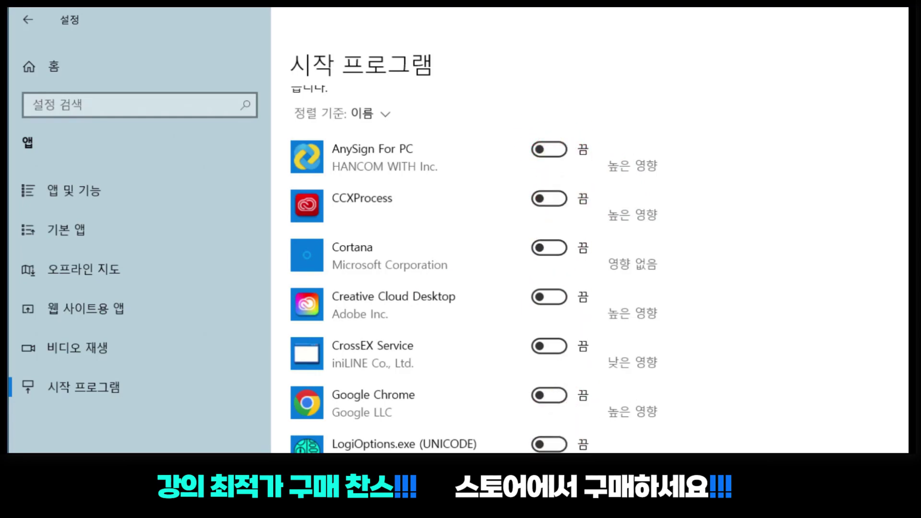
scroll(555, 392, "down", 6)
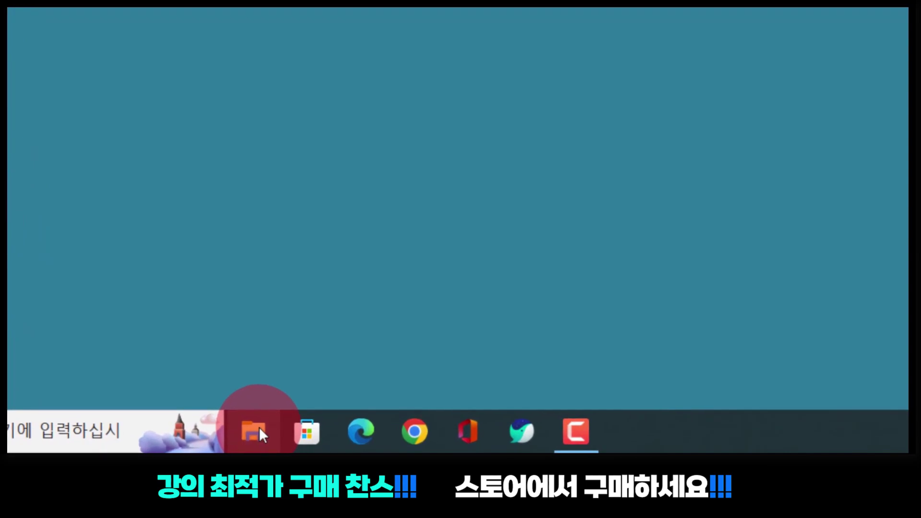
Open This PC in File Explorer and check the free space on the local disk (C:).
left_click(259, 427)
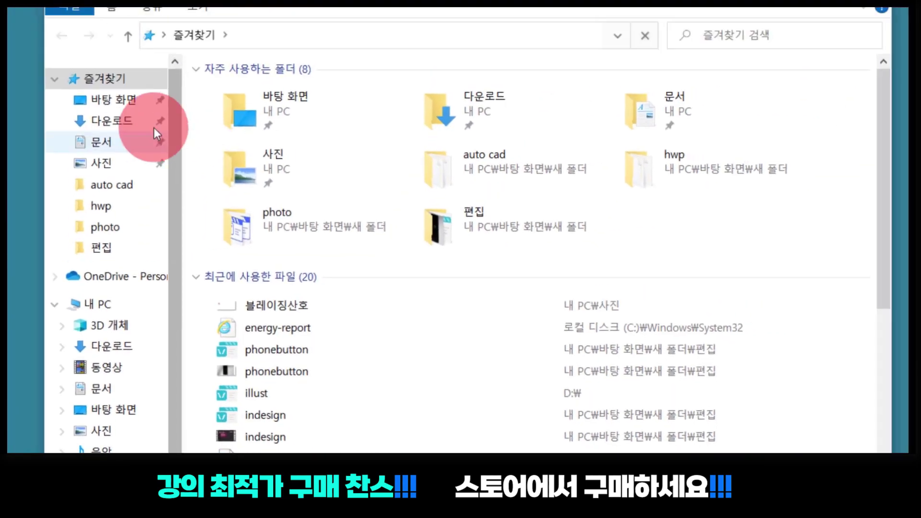
left_click(102, 341)
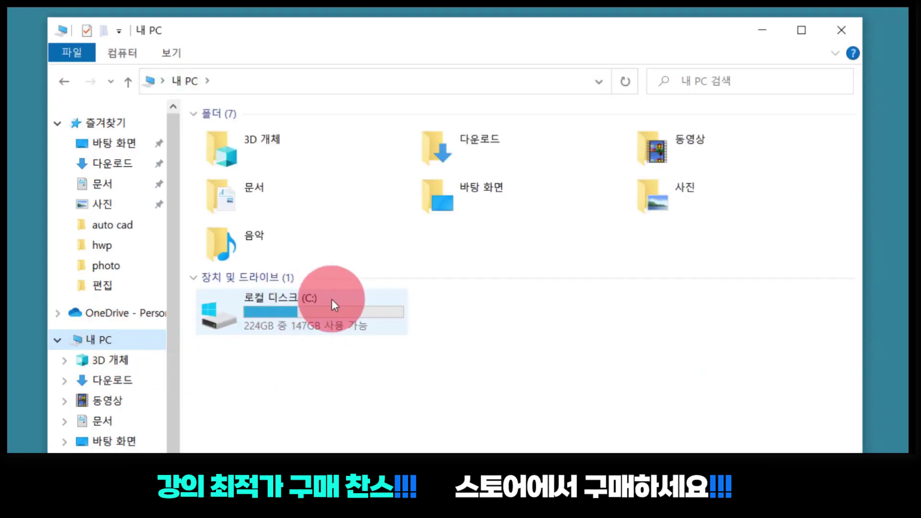
mouse_move(305, 320)
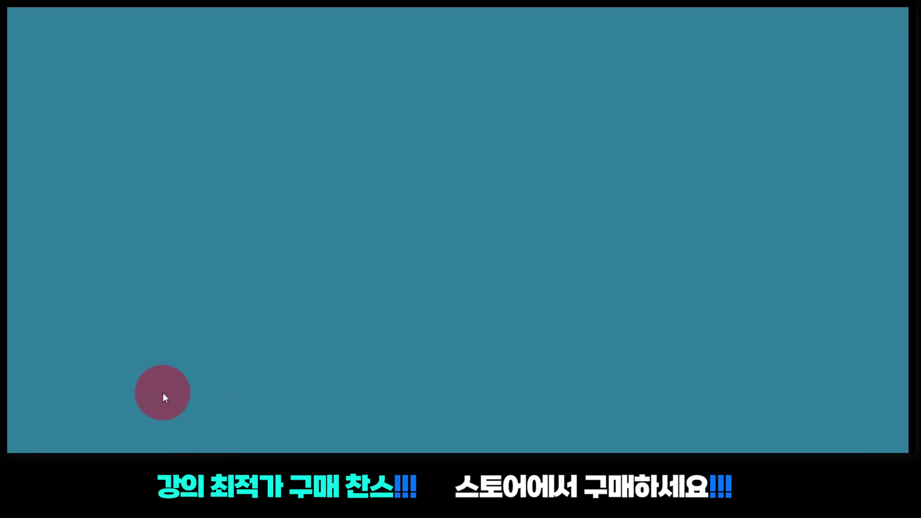
Open Windows Settings, search for "백그라운드" and open the Background apps (백그라운드 앱) page.
left_click(24, 442)
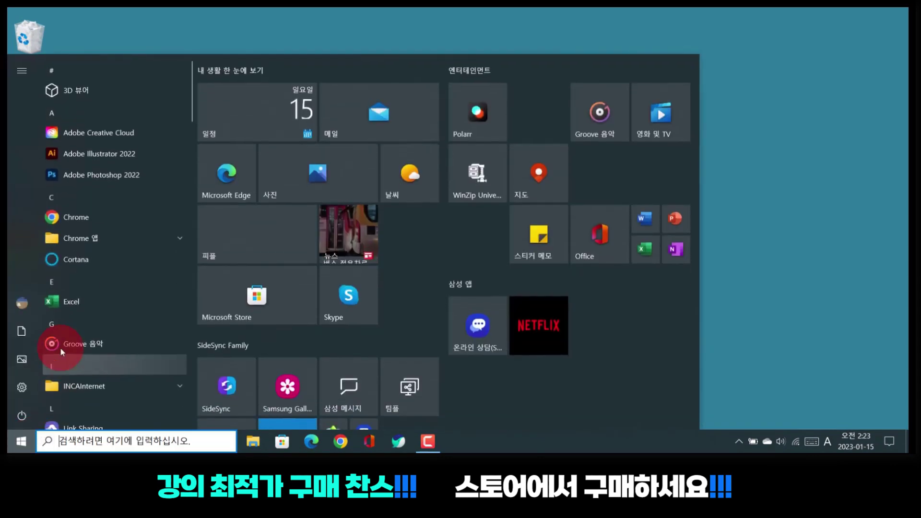
left_click(22, 387)
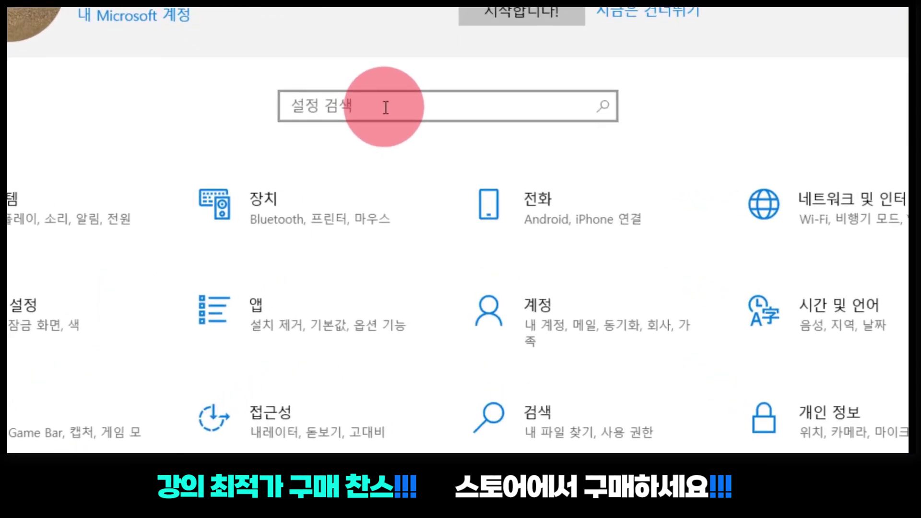
left_click(386, 108)
type("백그라운드")
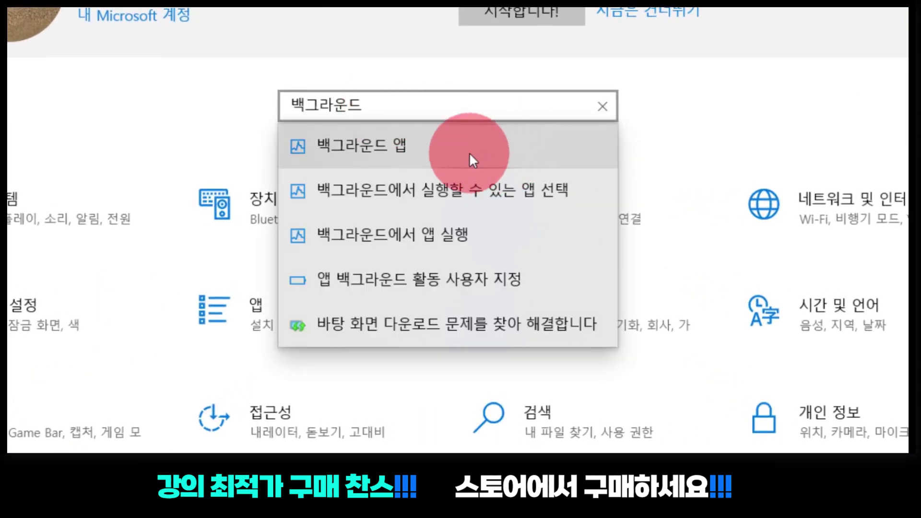
left_click(401, 148)
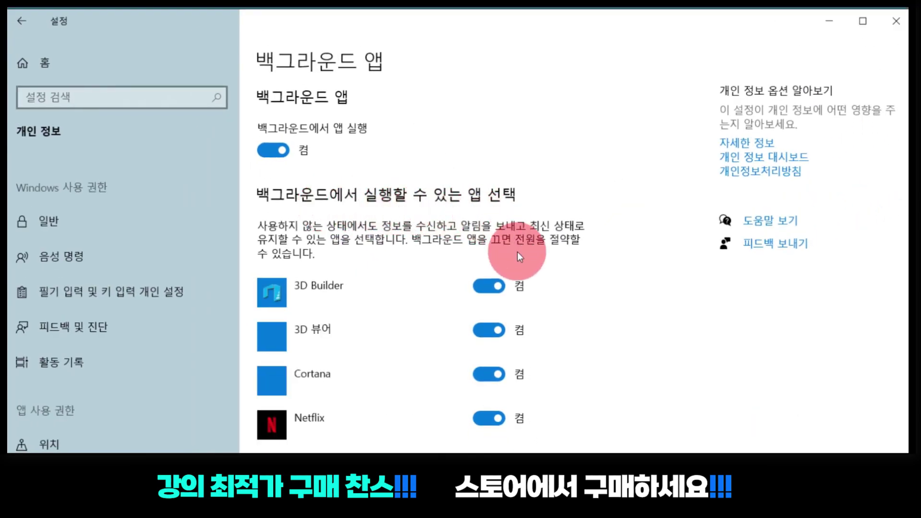
Turn off background running for 3D 뷰어, look through the remaining background apps and close Settings.
scroll(522, 268, "down", 3)
scroll(529, 324, "up", 3)
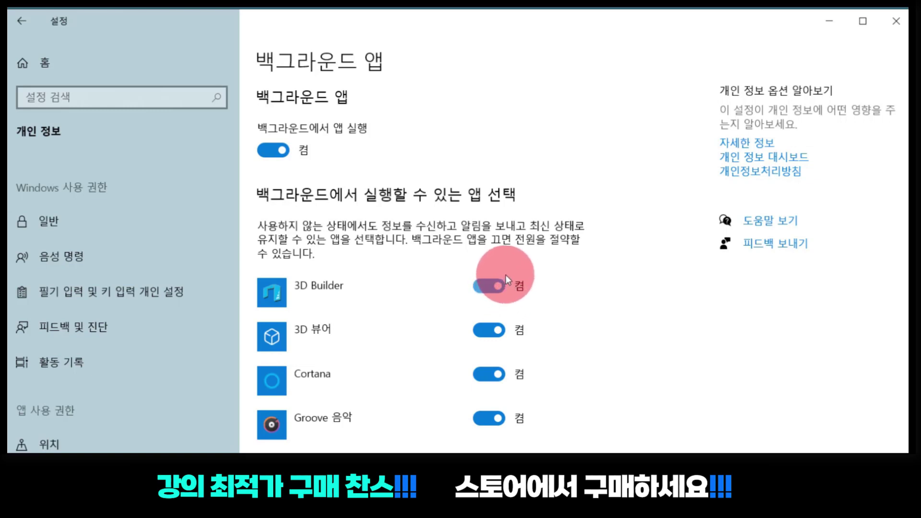
scroll(516, 269, "down", 2)
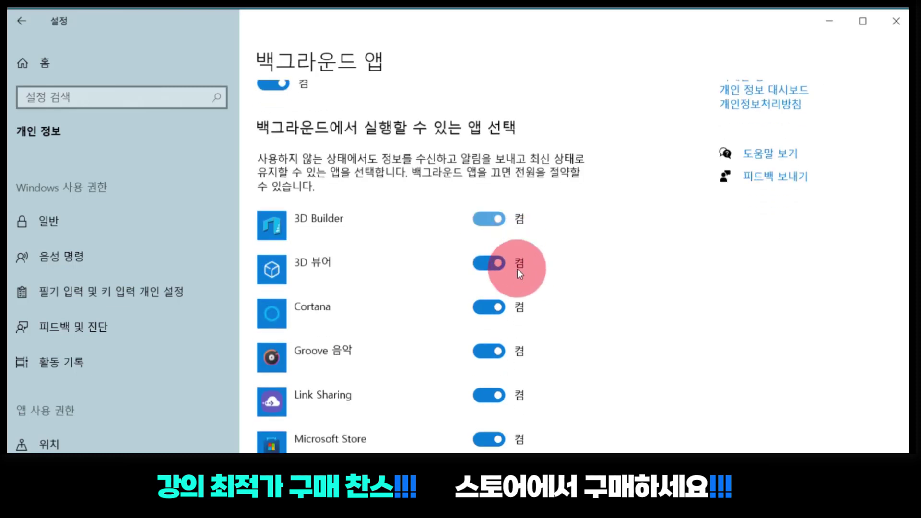
left_click(494, 214)
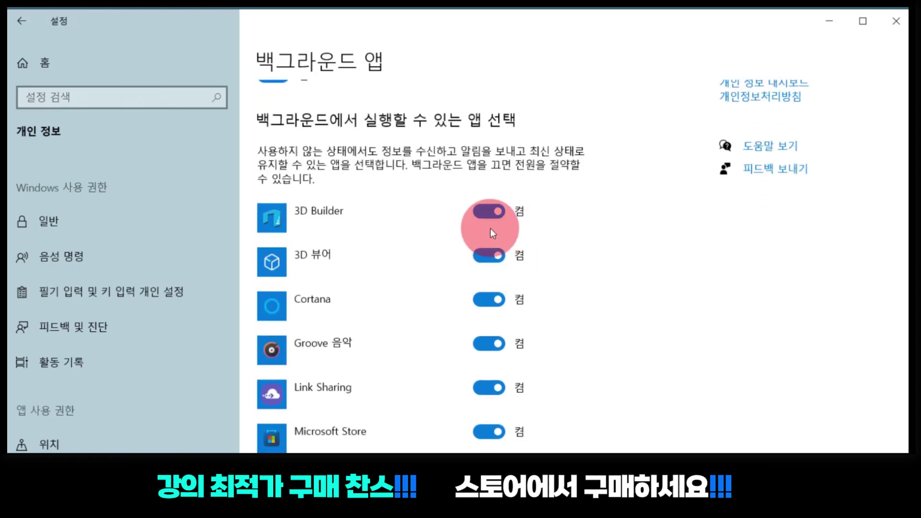
left_click(488, 259)
scroll(527, 259, "down", 3)
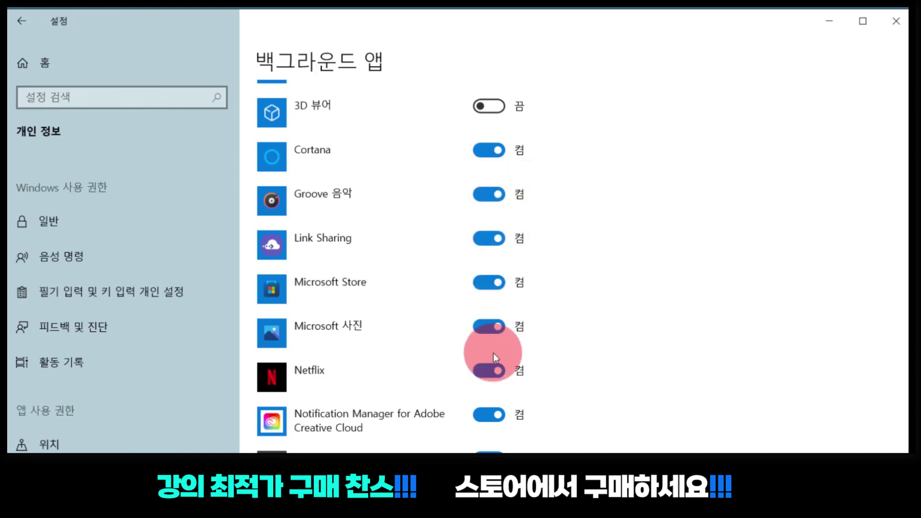
scroll(493, 352, "down", 2)
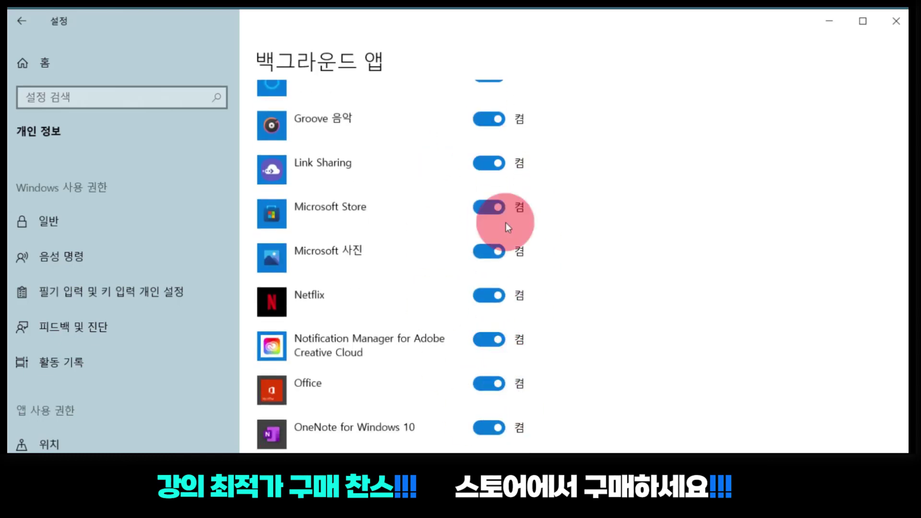
scroll(521, 361, "down", 4)
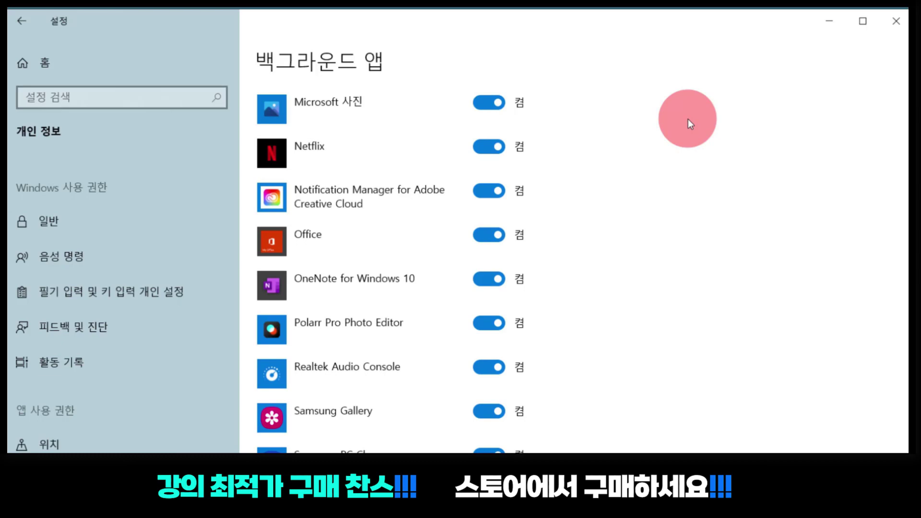
left_click(896, 21)
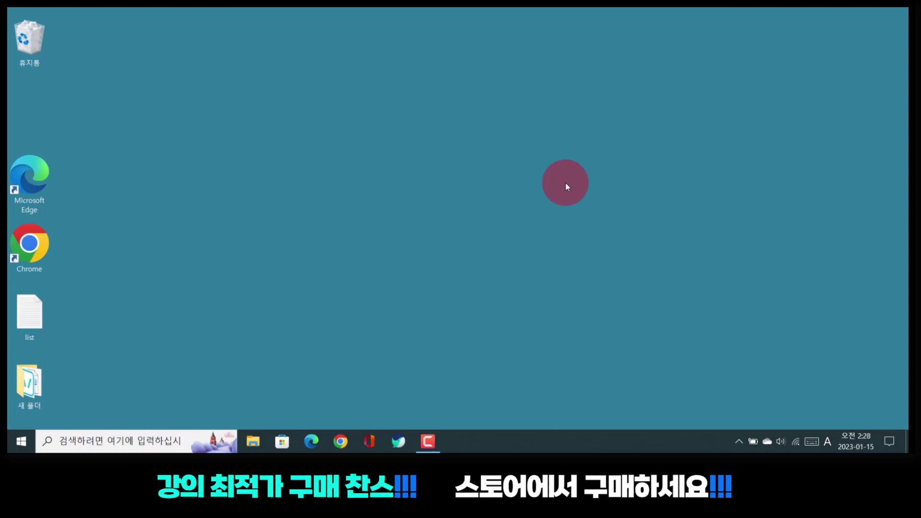
Open the About (정보) page of the System settings and check the installed RAM under the device specifications.
left_click(21, 440)
mouse_move(30, 388)
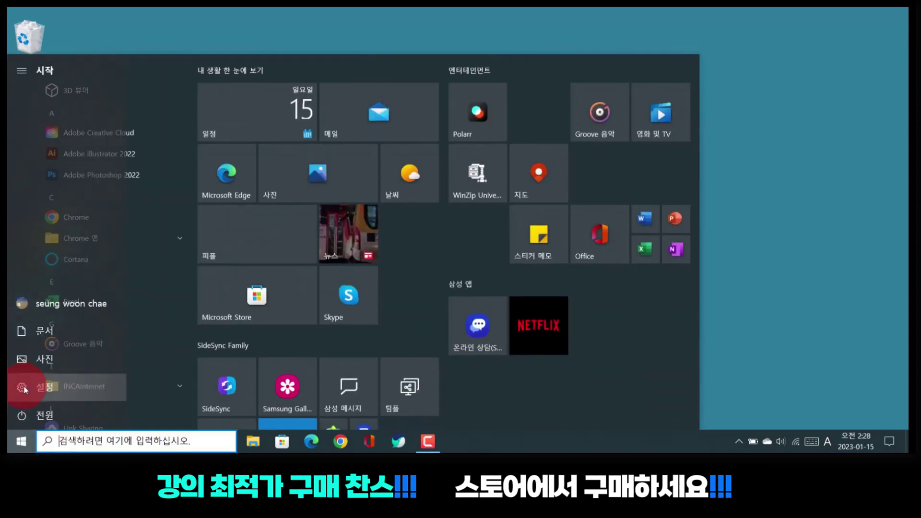
left_click(24, 389)
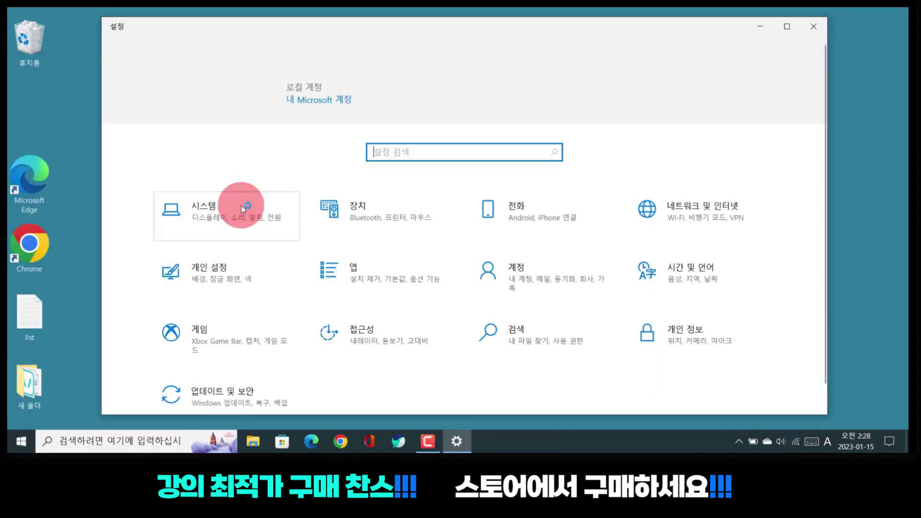
left_click(243, 209)
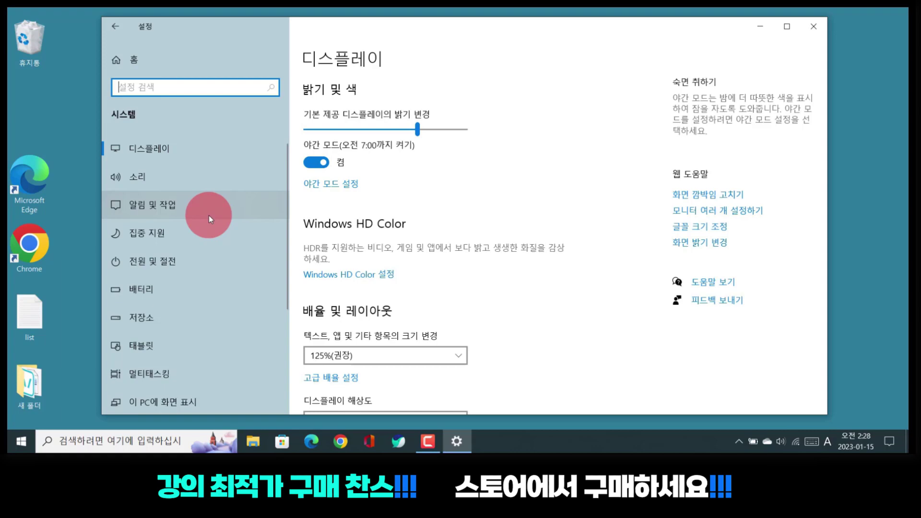
scroll(207, 213, "down", 3)
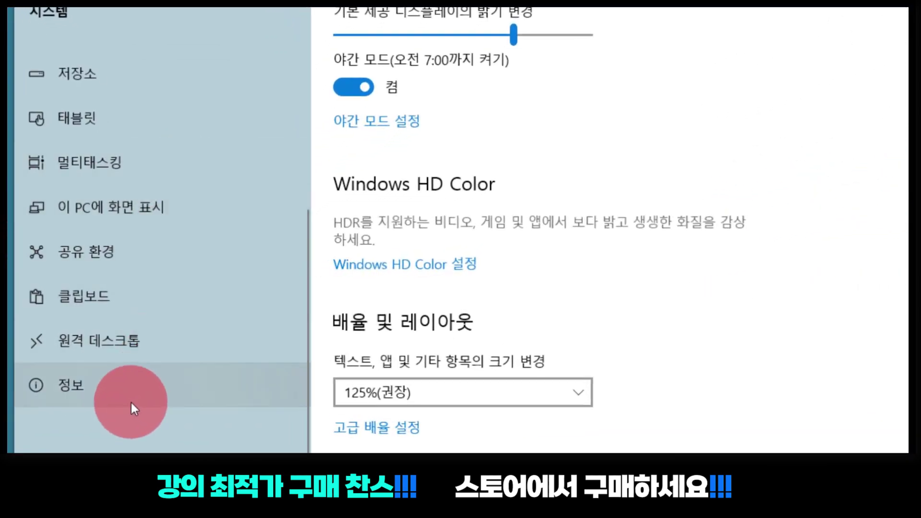
left_click(126, 393)
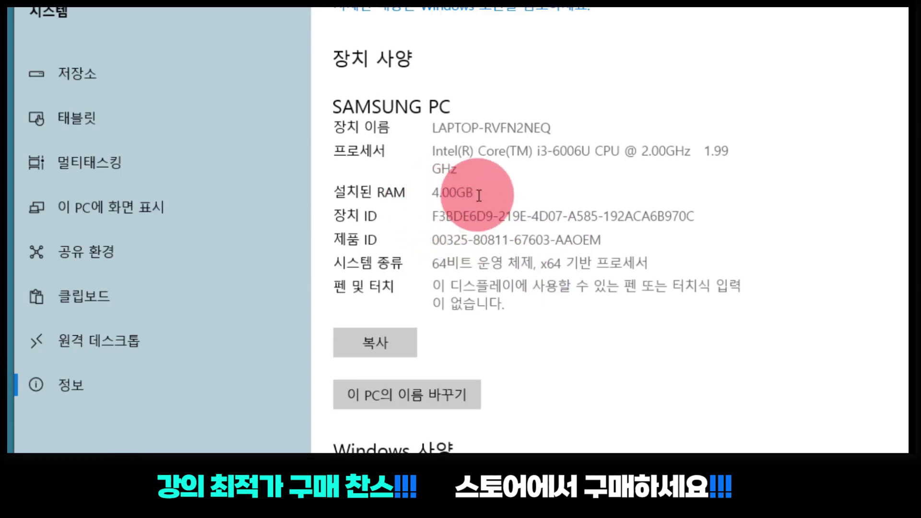
left_click_drag(478, 195, 425, 194)
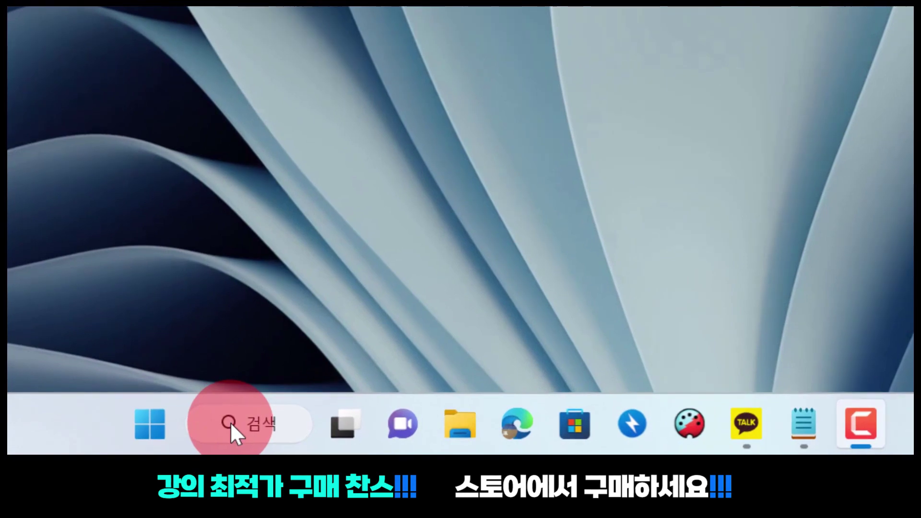
Find Control Panel (제어판) through Windows search and open Power Options (전원 옵션) under System and Security.
left_click(187, 429)
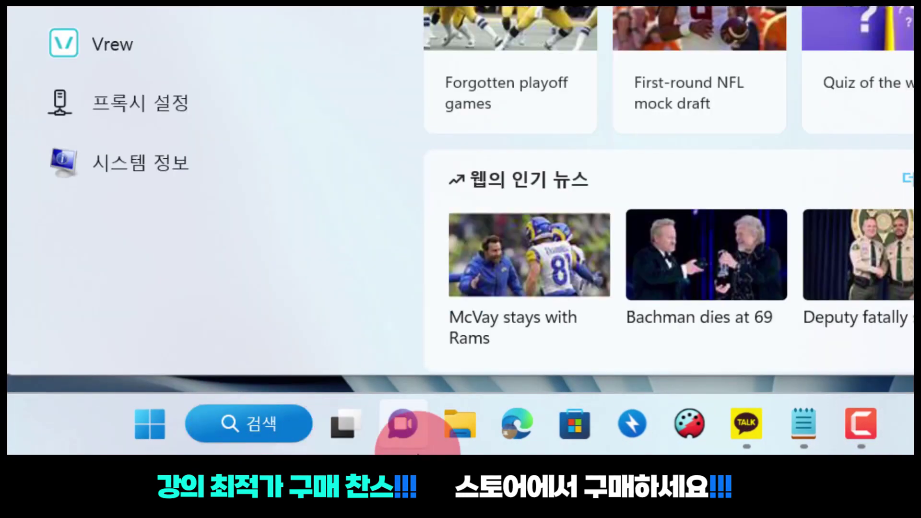
type("제어판")
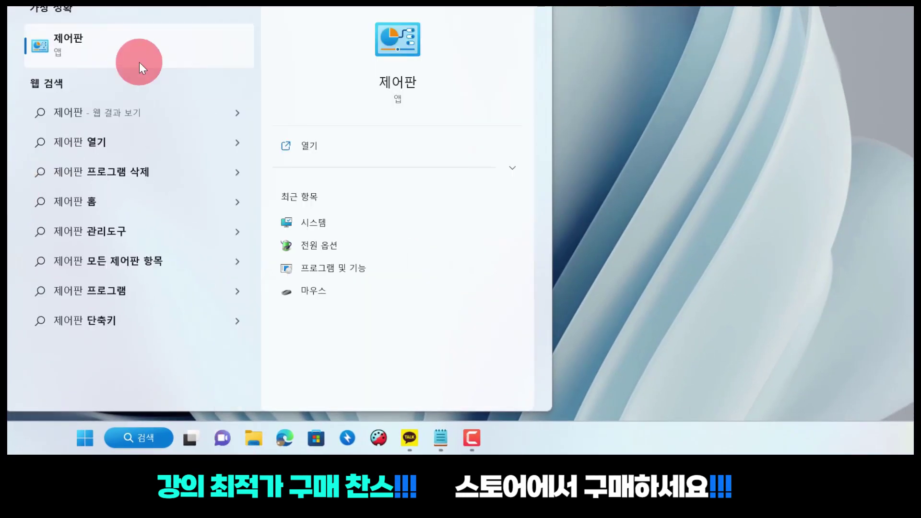
left_click(410, 42)
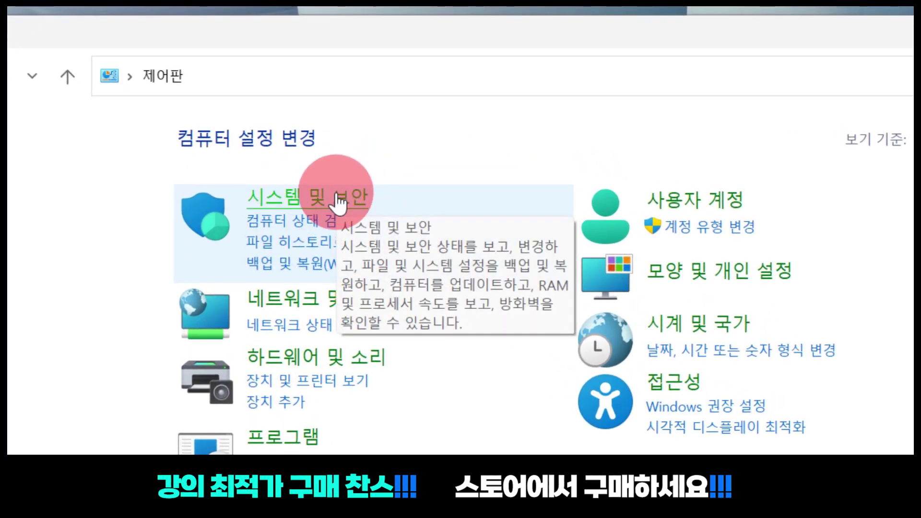
left_click(338, 212)
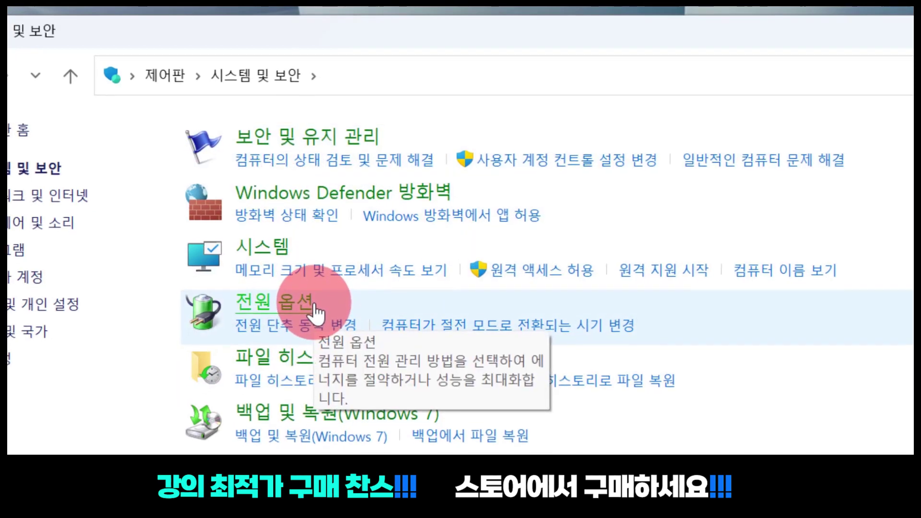
left_click(312, 309)
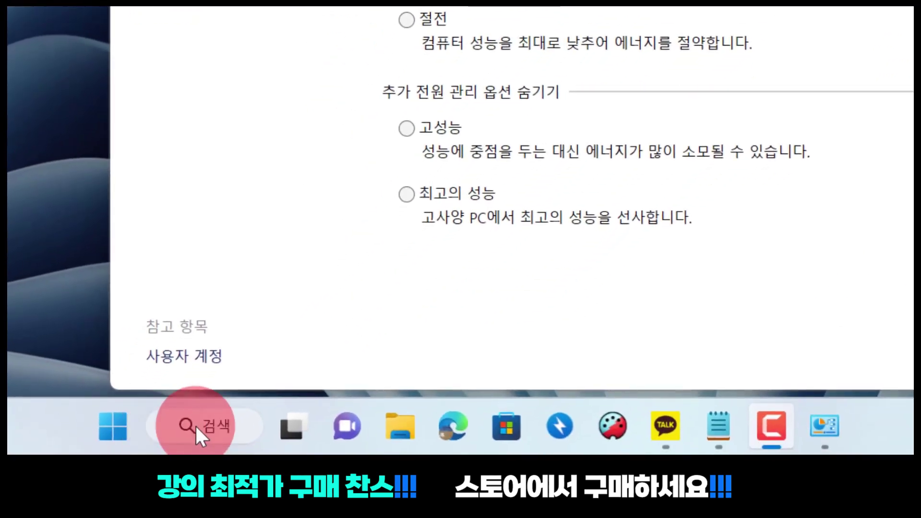
Open Command Prompt as administrator and run "powercfg -duplicatescheme e9a42b02-d5df-448d-aa00-03f14749eb61".
left_click(195, 424)
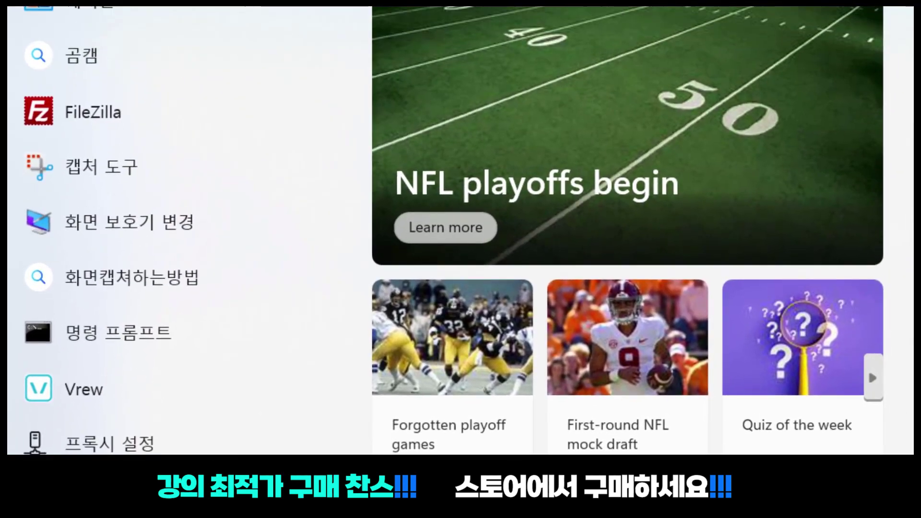
type("cmd")
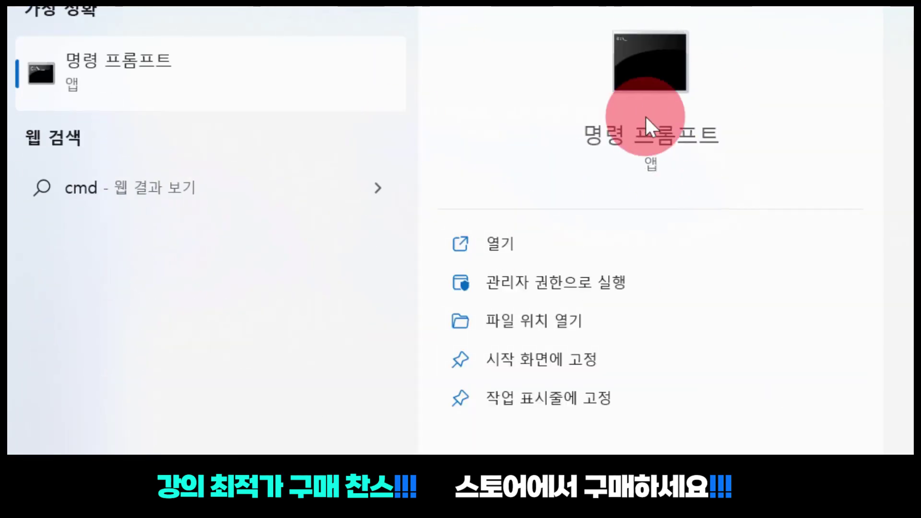
left_click(574, 283)
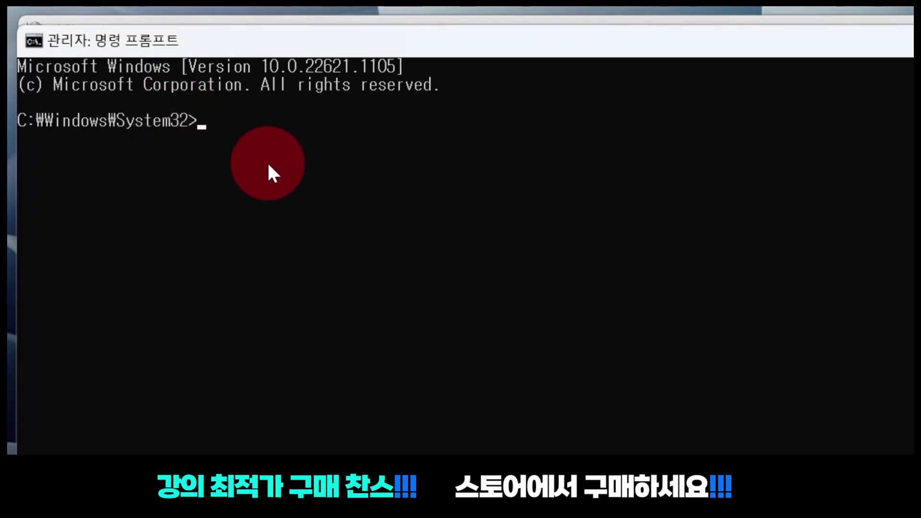
type("powercfg -duplicatescheme e9a42b02-d5df-448d-aa00-03f14749eb61")
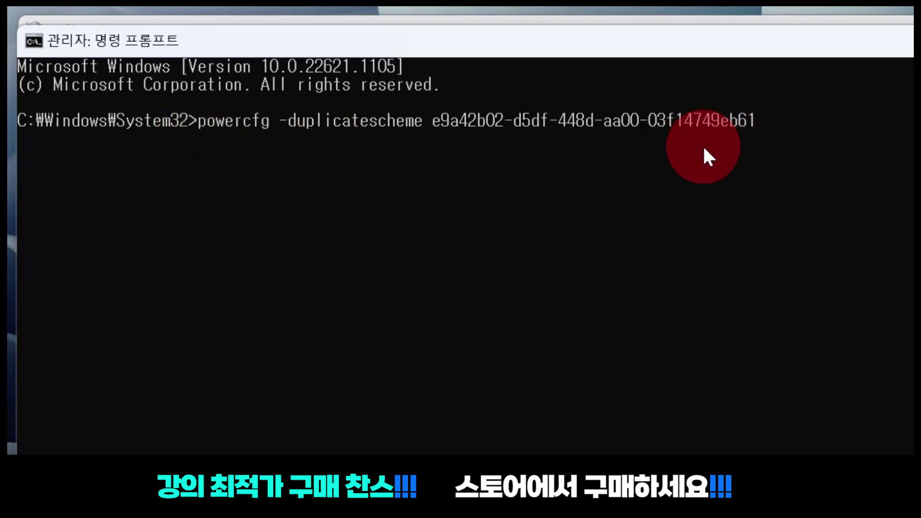
key("Return")
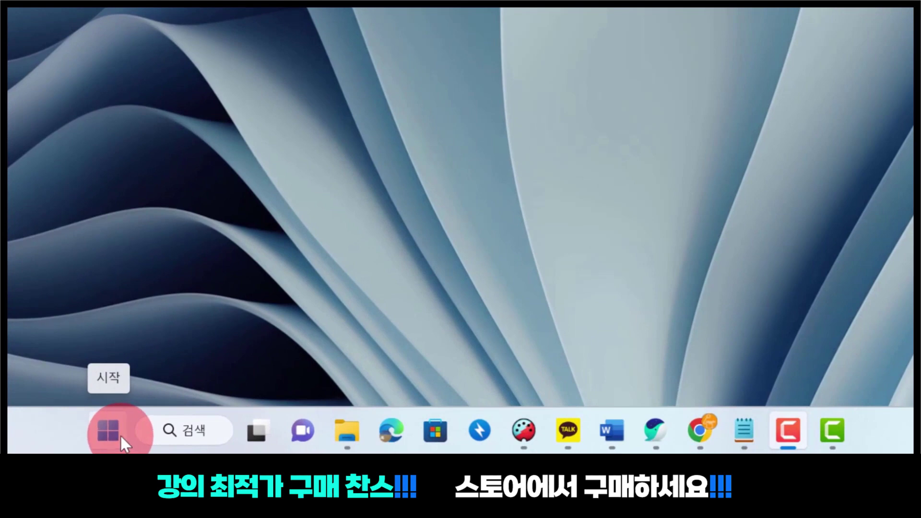
Open Task Manager (작업 관리자) and examine the memory (메모리) usage and composition on its performance (성능) page.
right_click(120, 436)
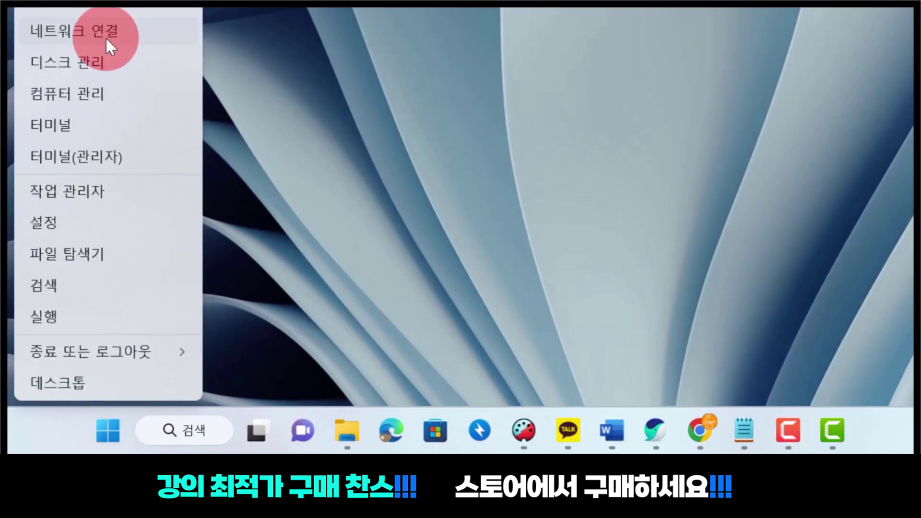
left_click(76, 190)
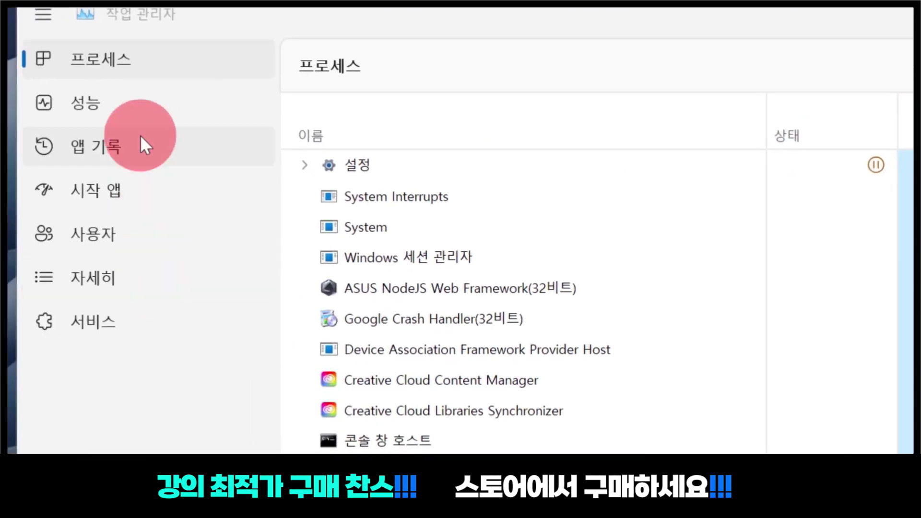
left_click(96, 101)
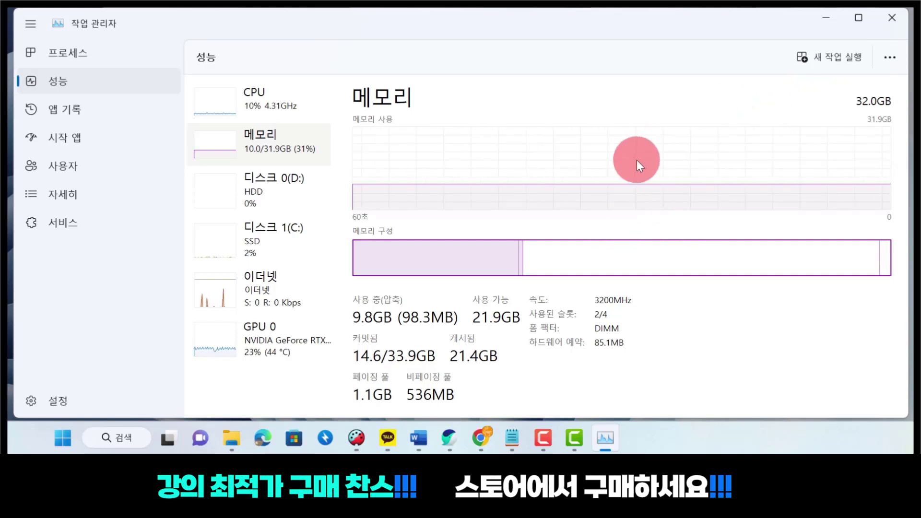
mouse_move(529, 255)
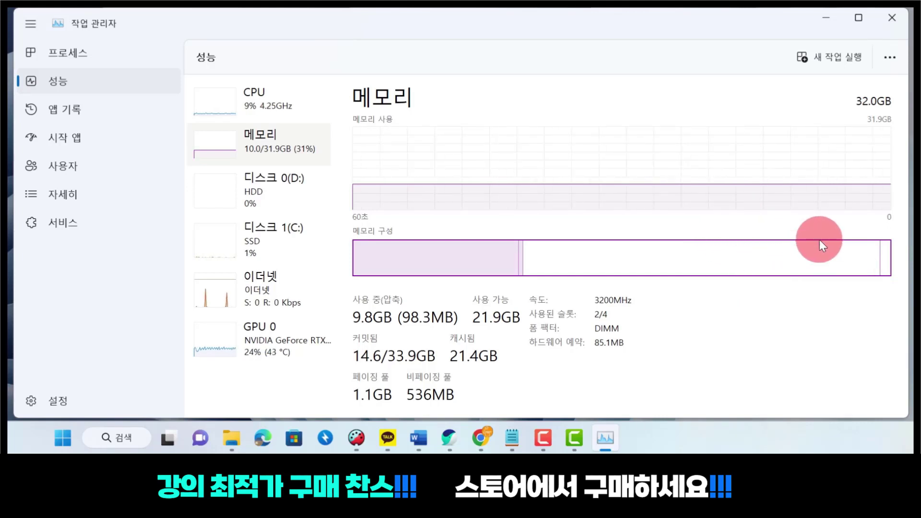
mouse_move(822, 244)
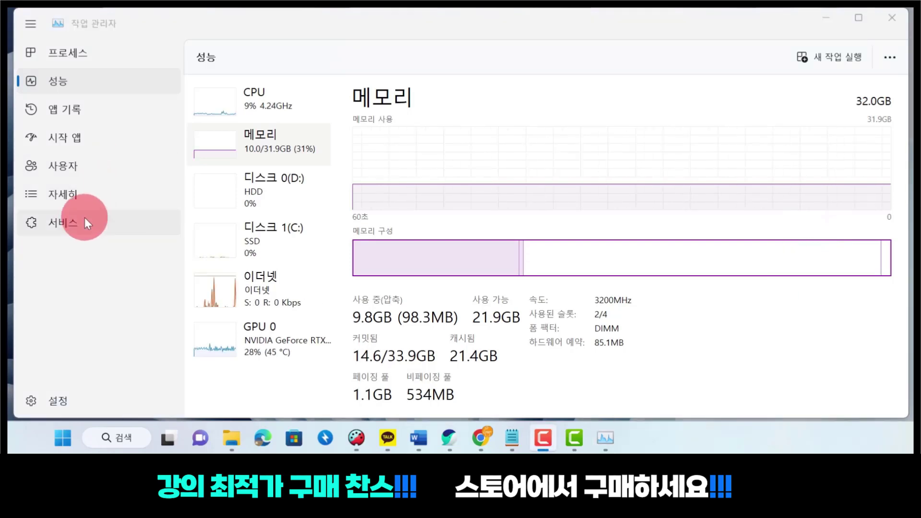
Show the running processes (프로세스) sorted by memory use, largest first.
left_click(74, 54)
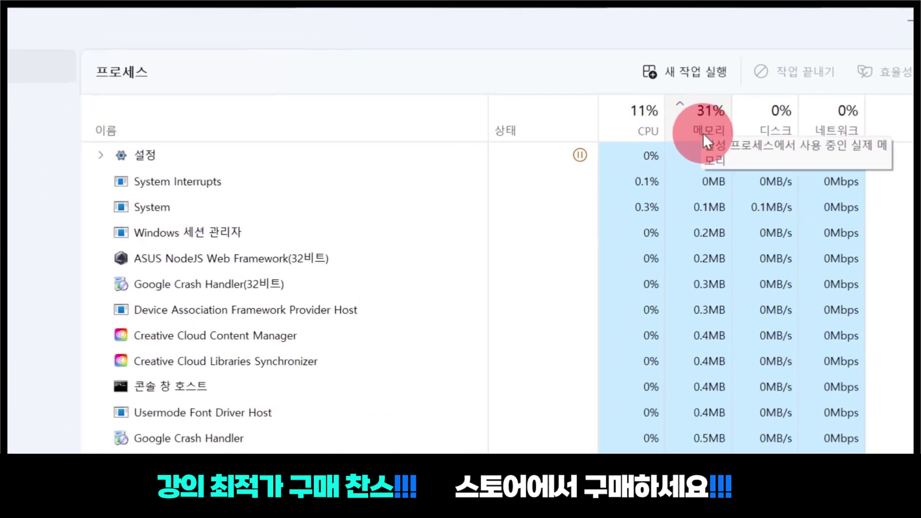
left_click(705, 133)
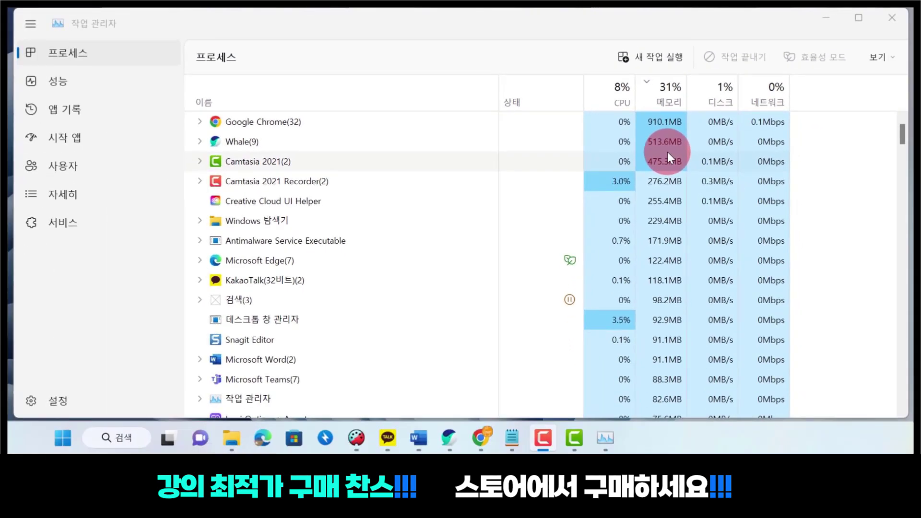
Examine the startup apps (시작 앱) with their status and startup impact, checking the available options for Cortana and Creative Cloud.
left_click(87, 137)
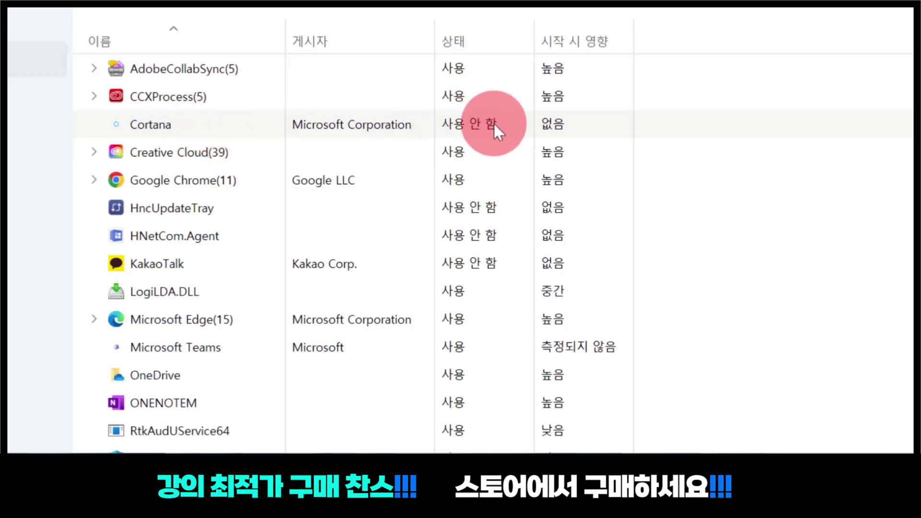
right_click(185, 122)
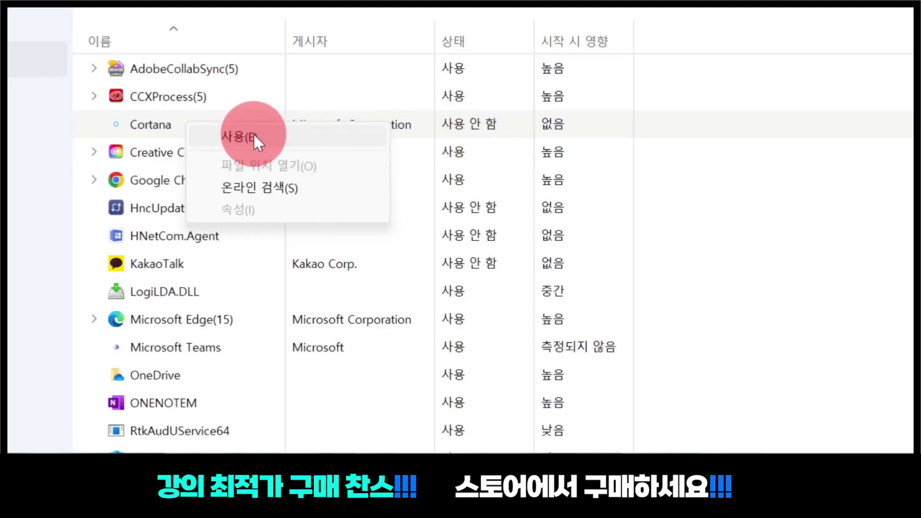
left_click(163, 151)
right_click(162, 150)
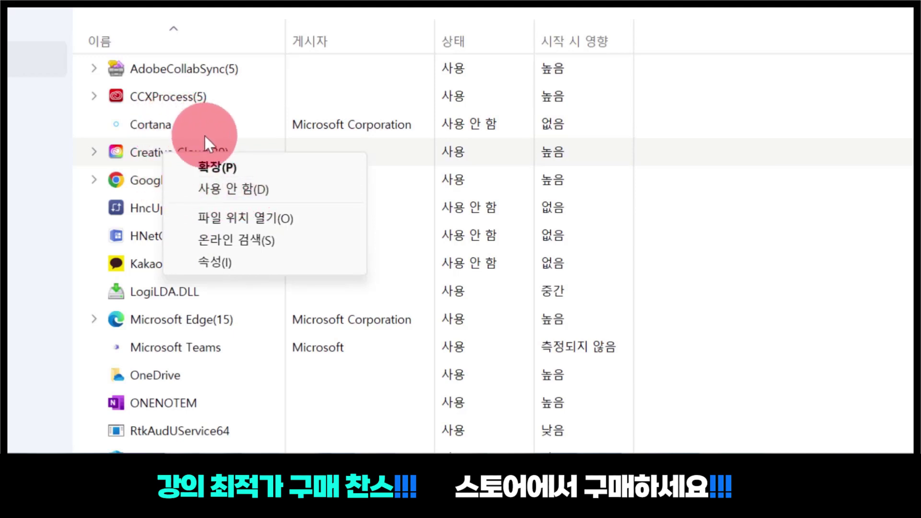
left_click(773, 203)
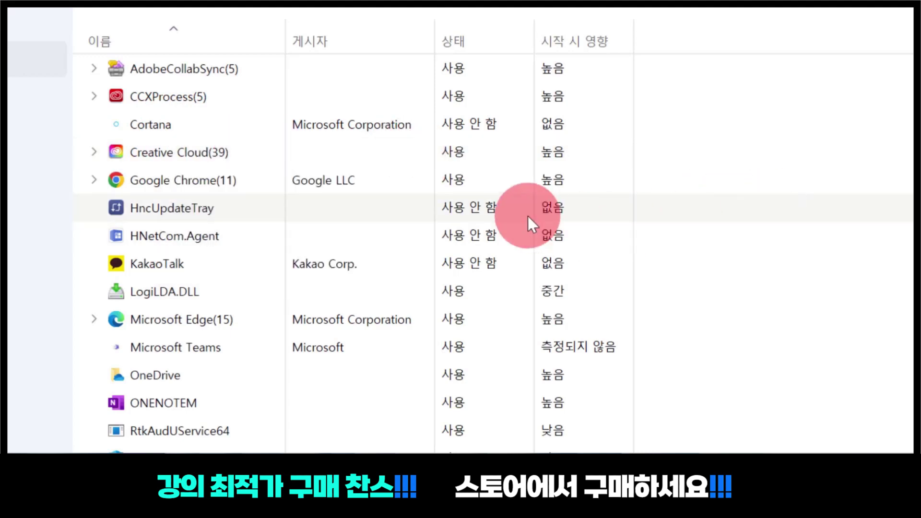
scroll(528, 216, "down", 2)
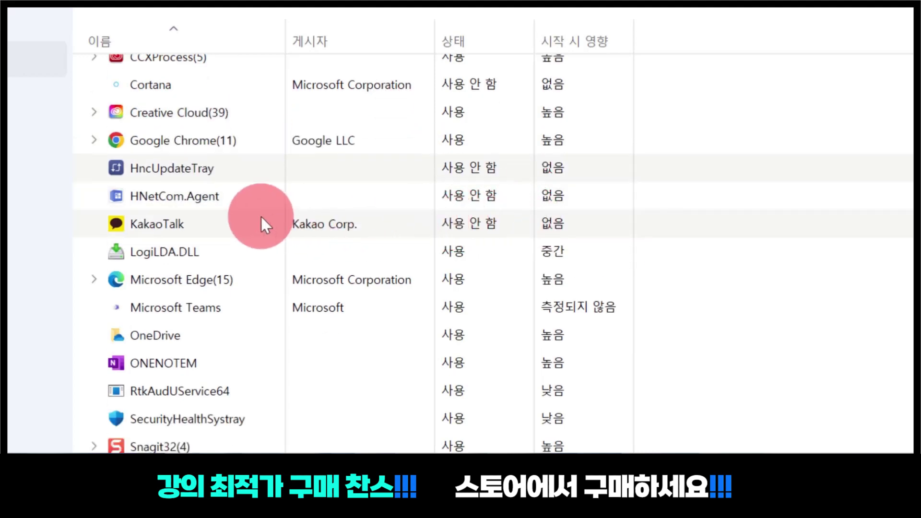
left_click(195, 171)
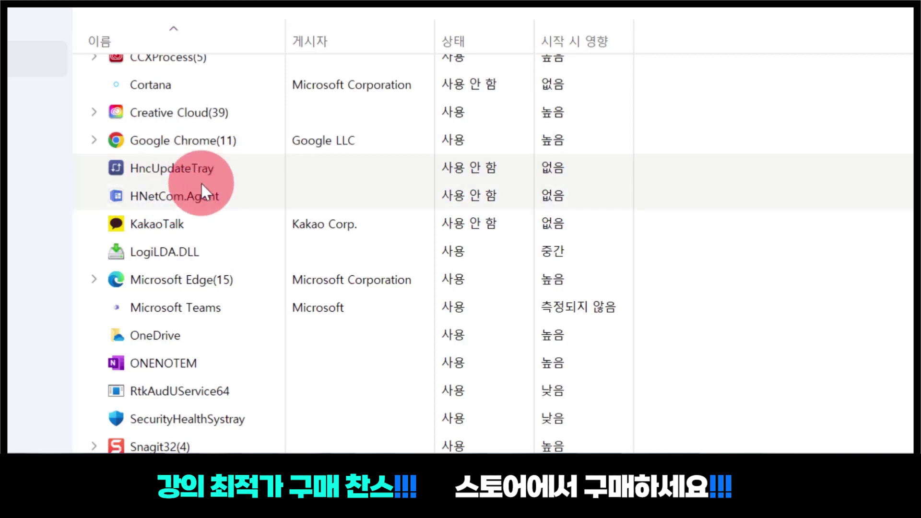
mouse_move(595, 46)
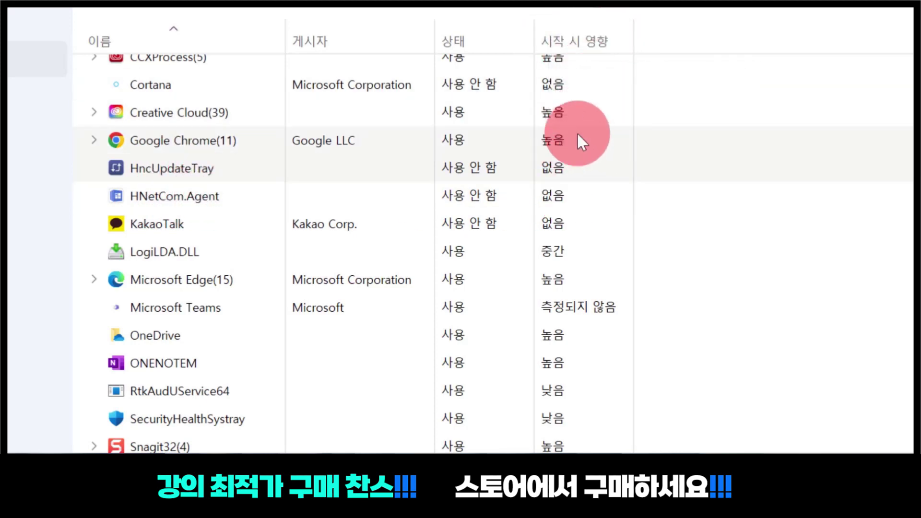
Disable OneDrive as a startup app by setting it to 사용 안 함.
scroll(582, 216, "down", 1)
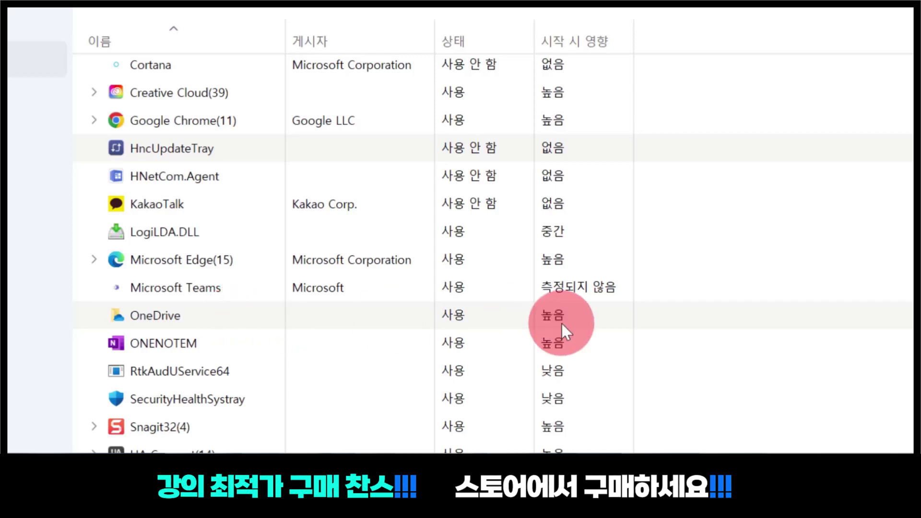
right_click(225, 315)
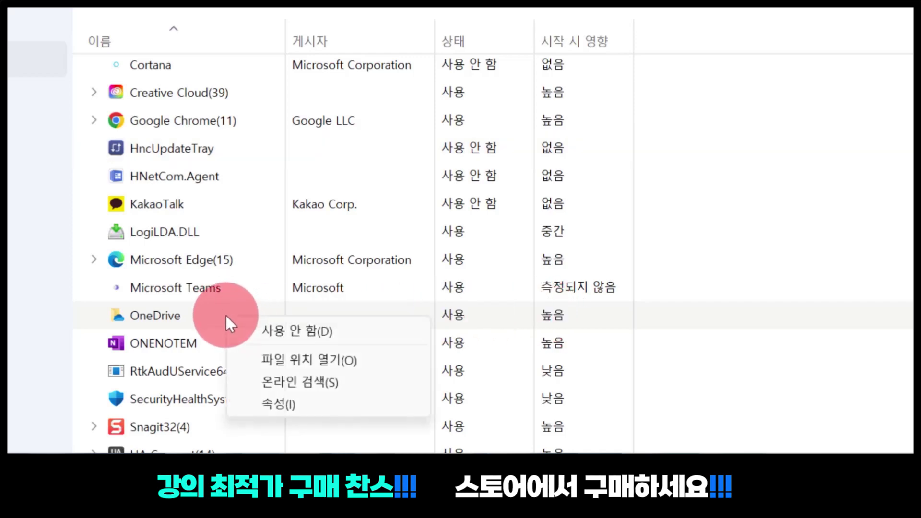
left_click(311, 330)
Look through the remaining startup apps for other entries that do not need to run at boot.
scroll(287, 364, "down", 2)
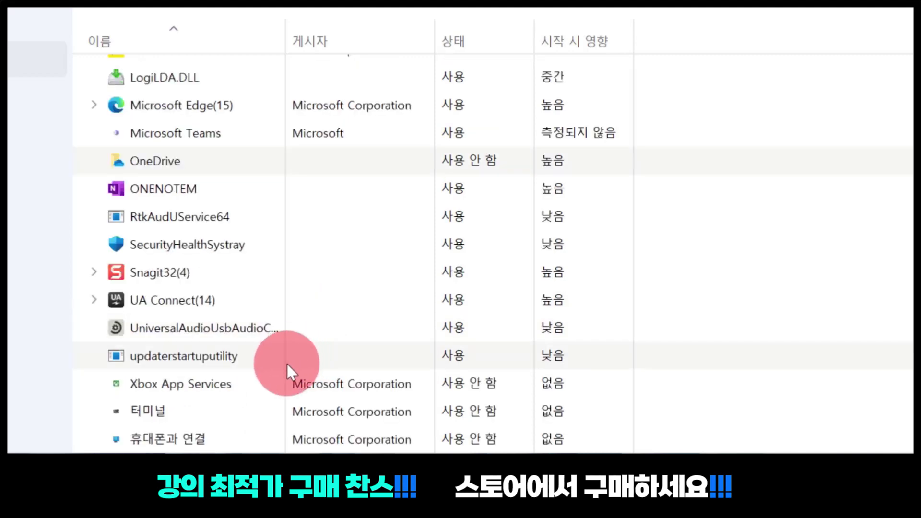
left_click(208, 429)
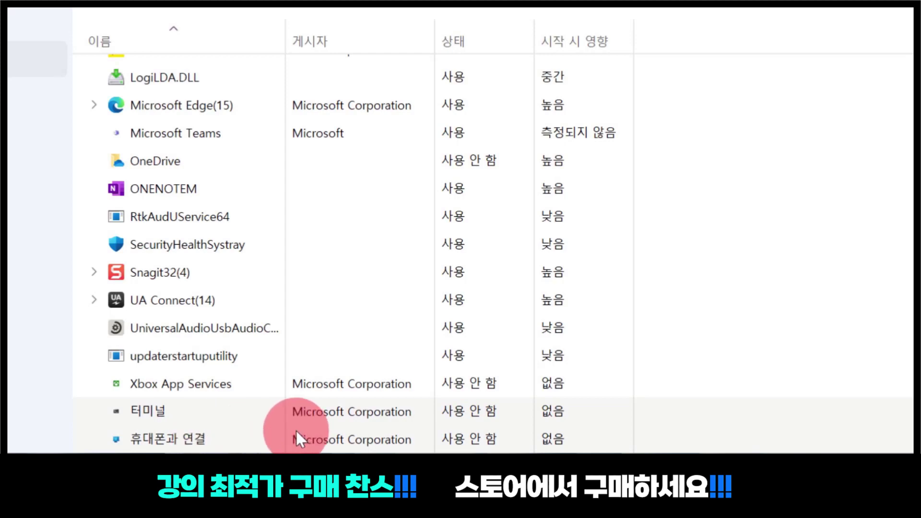
scroll(262, 398, "up", 1)
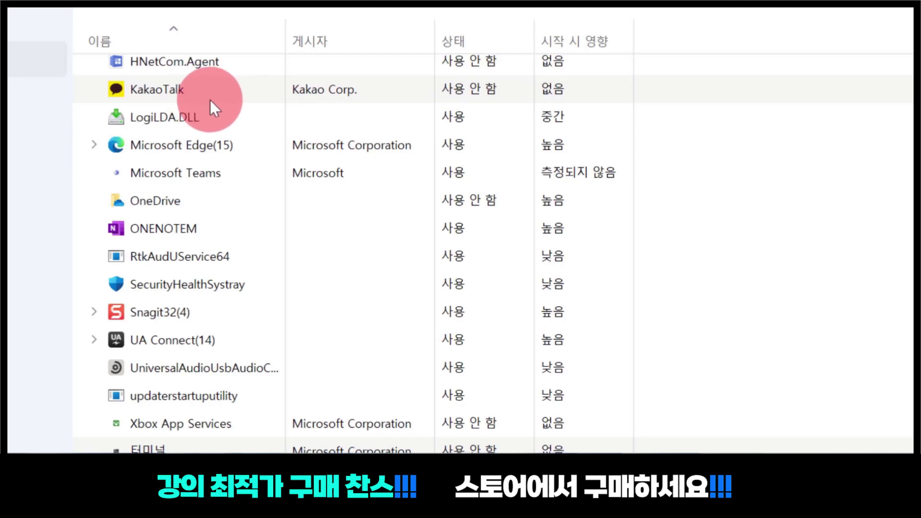
scroll(285, 128, "up", 4)
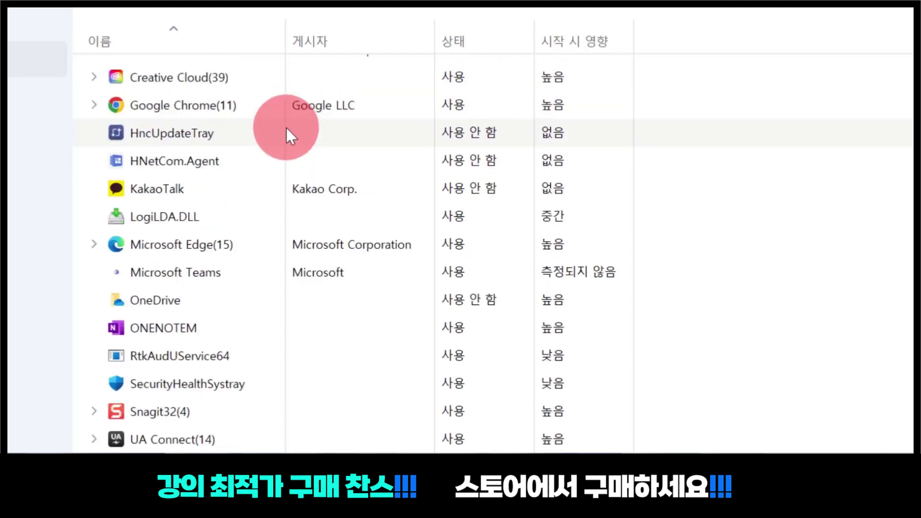
scroll(286, 128, "up", 1)
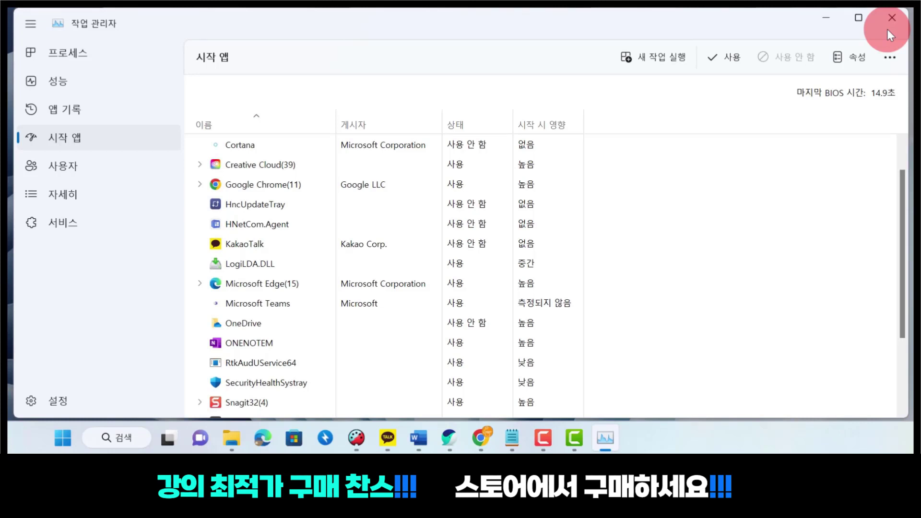
Return to the process list, check the options for ending the Google Chrome process, and close Task Manager.
left_click(90, 56)
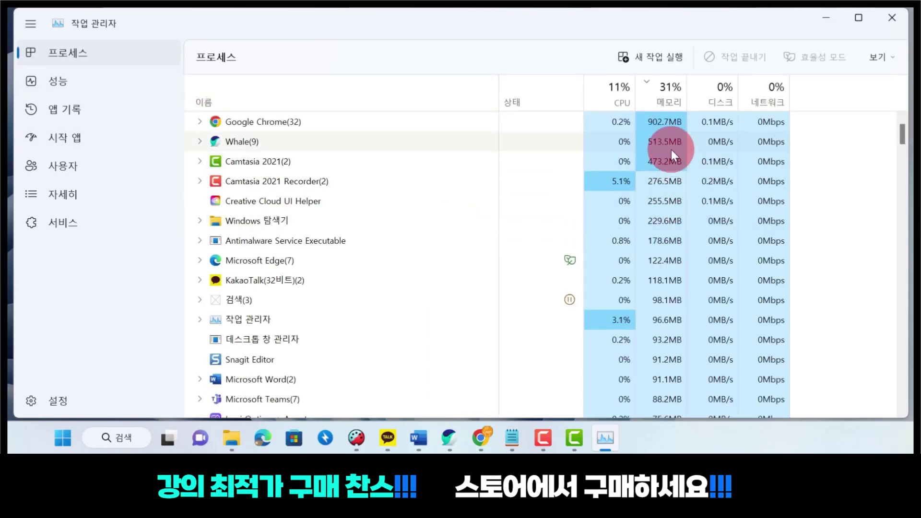
right_click(658, 120)
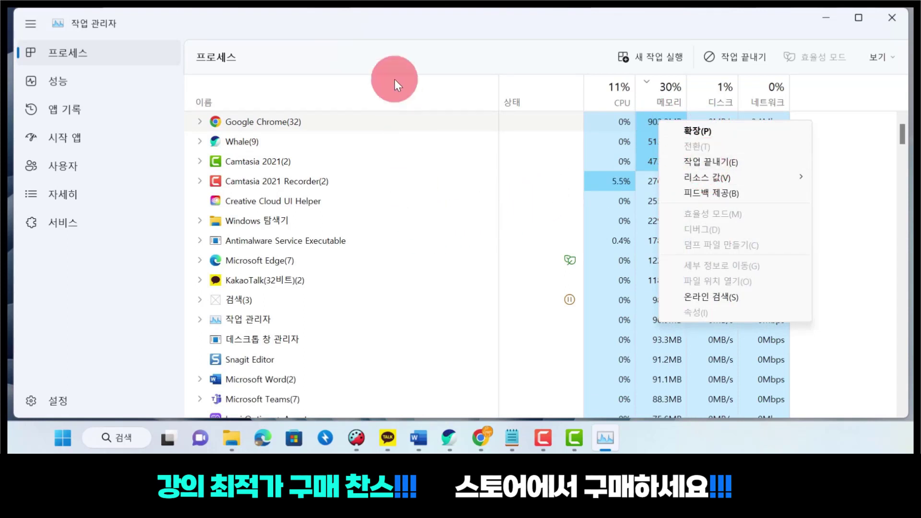
left_click(384, 24)
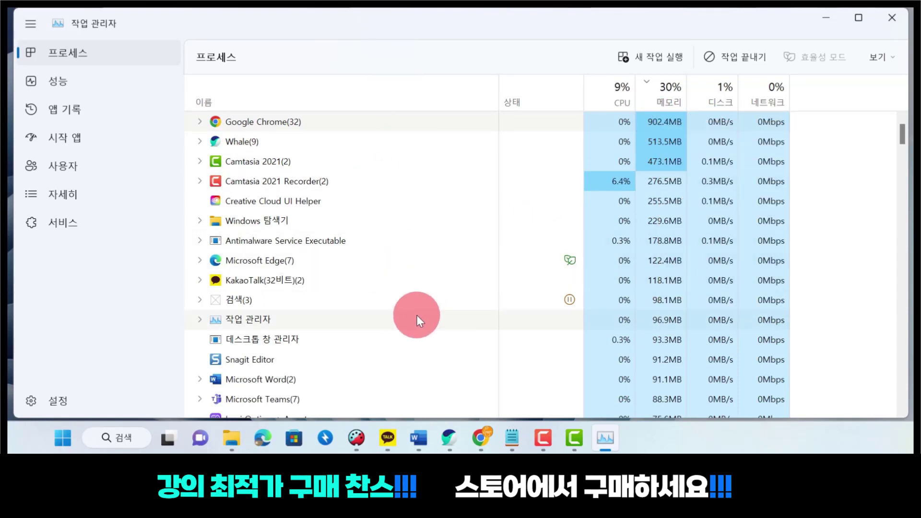
scroll(425, 320, "down", 1)
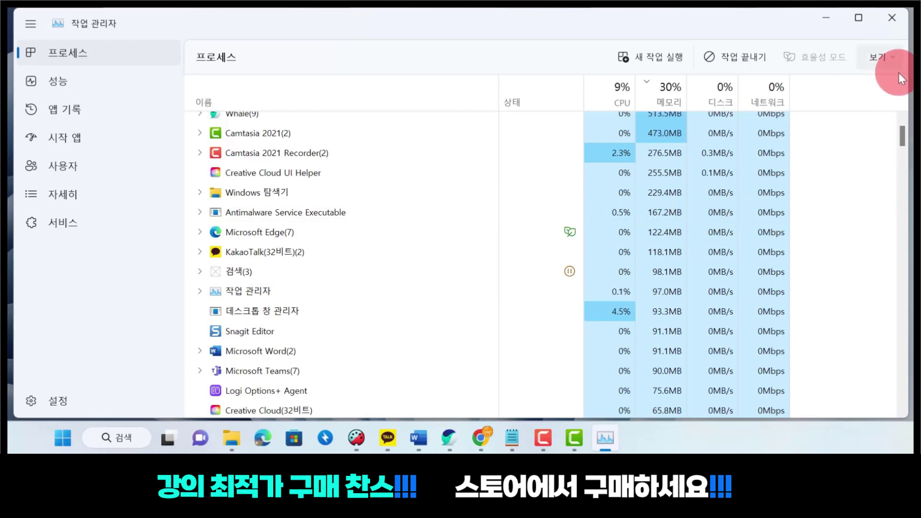
left_click(891, 18)
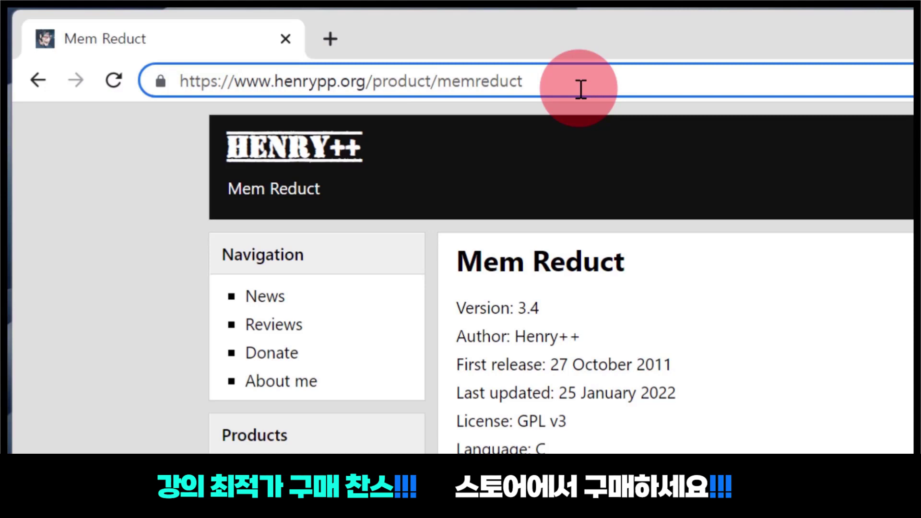
Download memreduct-3.4-setup.exe and memreduct-3.4-bin.zip from the Mem Reduct page at henrypp.org.
scroll(595, 307, "down", 5)
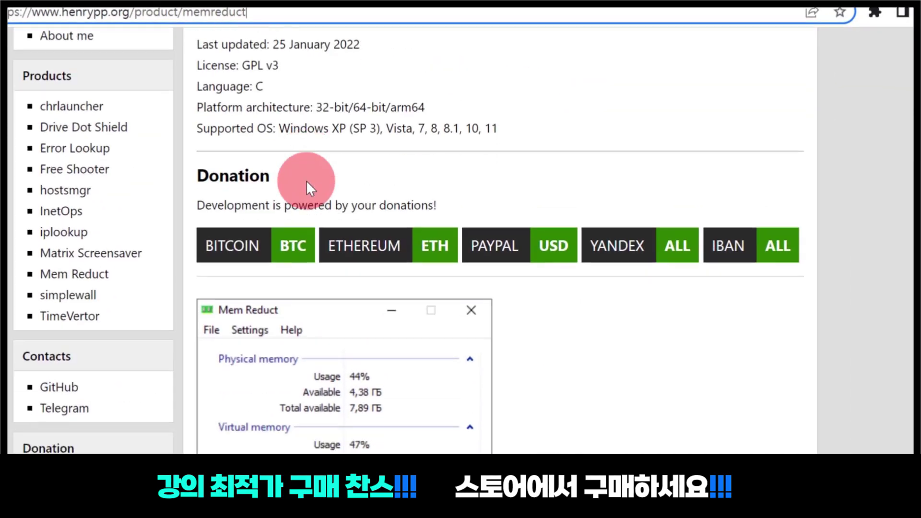
scroll(309, 180, "down", 10)
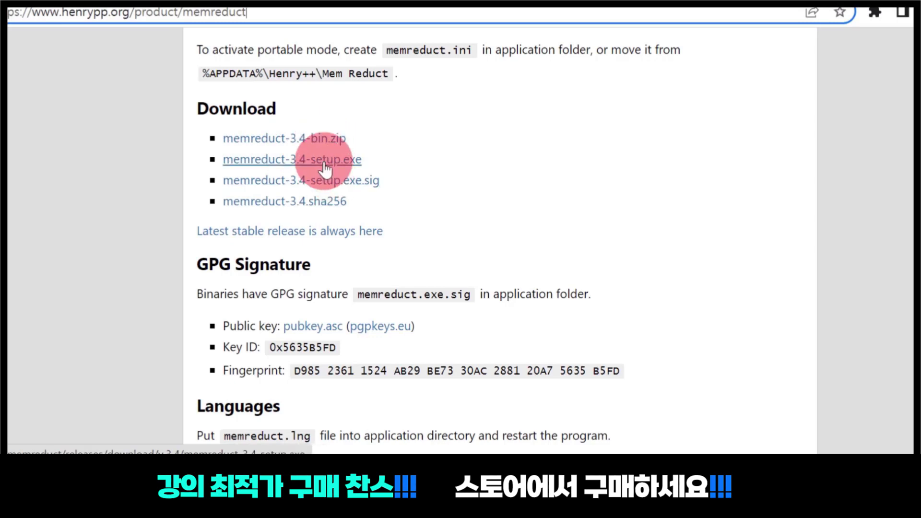
scroll(404, 161, "down", 1)
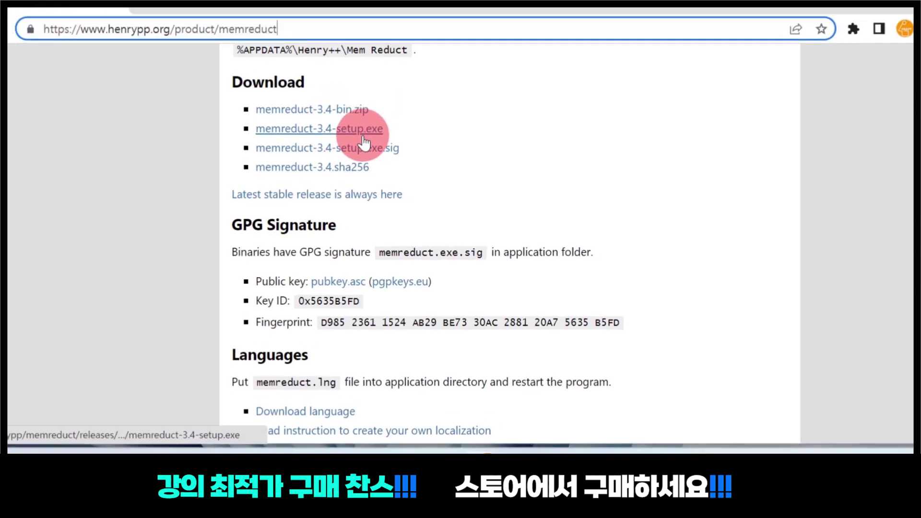
left_click(363, 139)
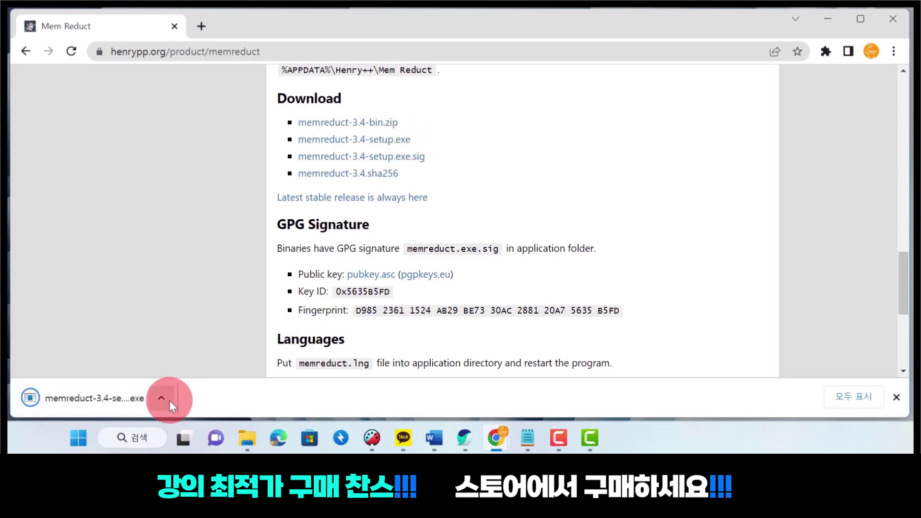
left_click(387, 125)
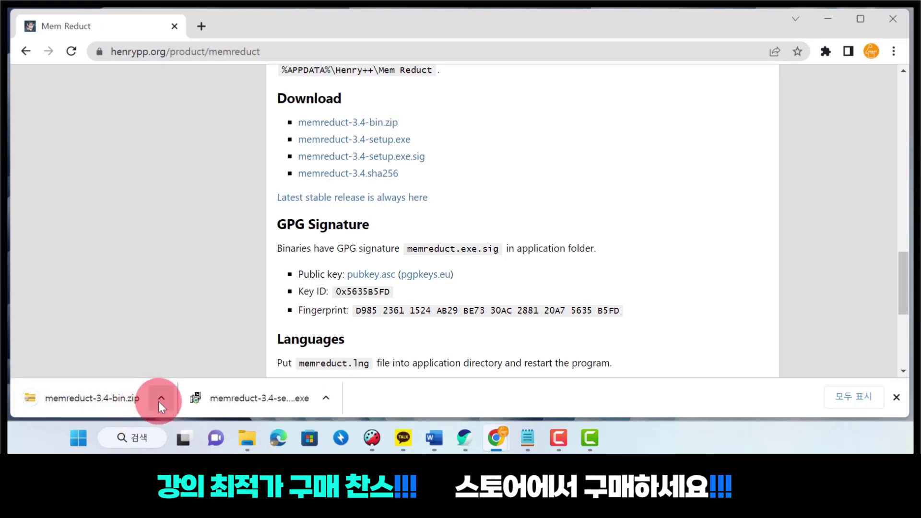
Extract memreduct-3.4-bin.zip on the desktop and open the extracted memreduct folder.
left_click(80, 400)
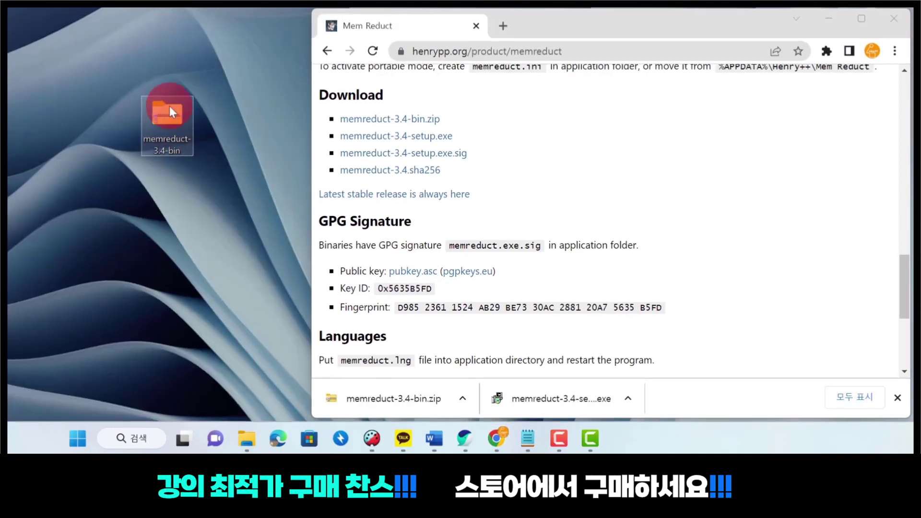
left_click_drag(171, 110, 158, 362)
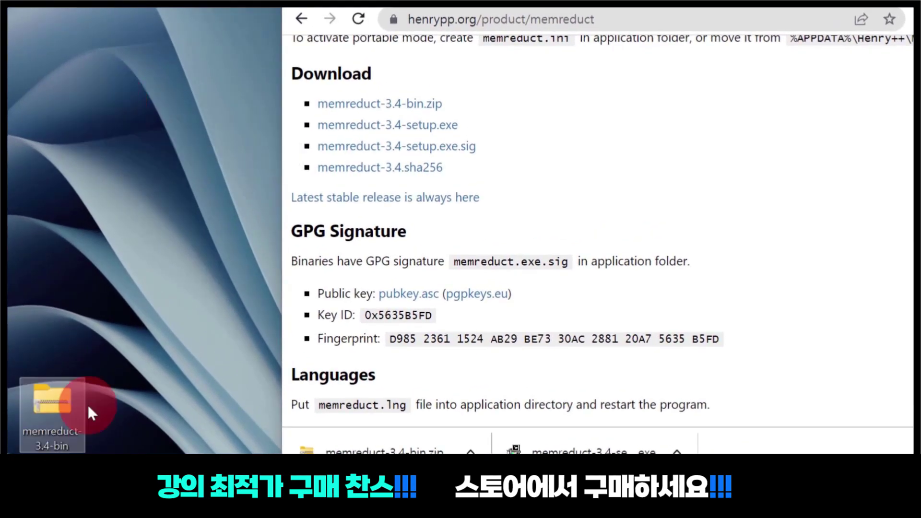
right_click(56, 402)
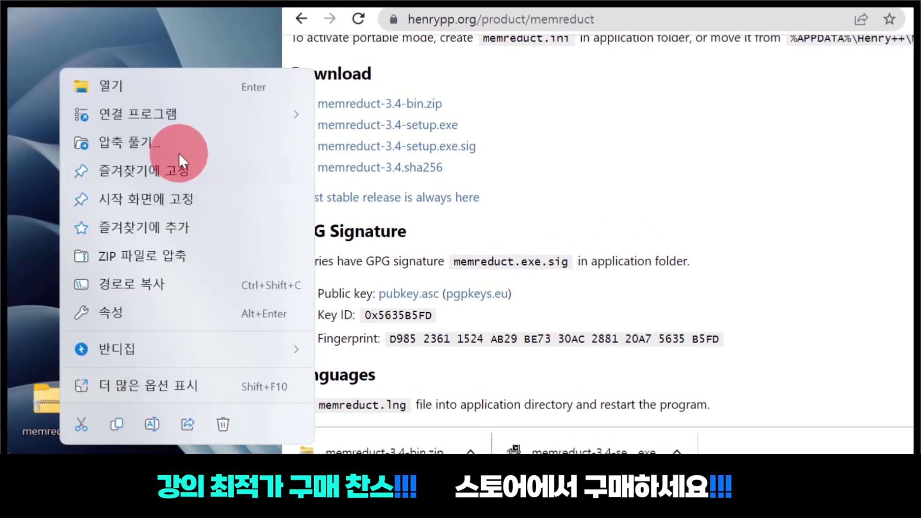
left_click(156, 141)
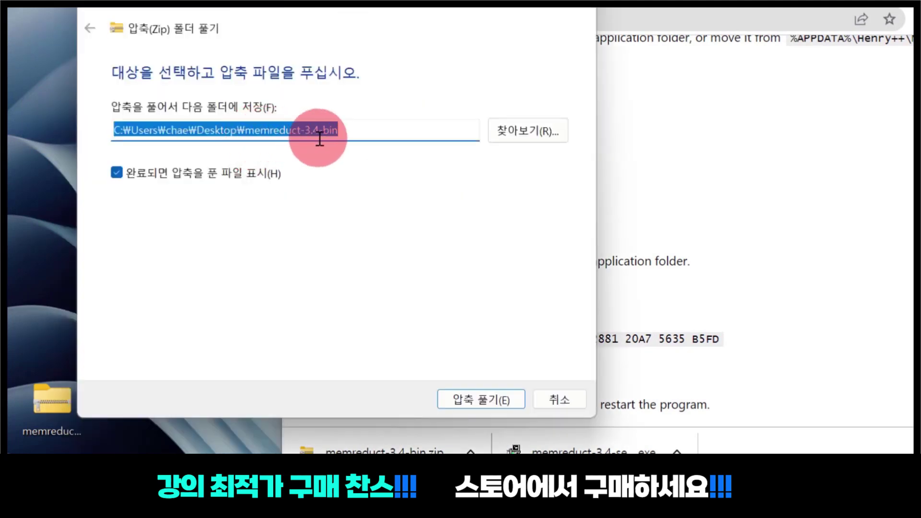
left_click(493, 401)
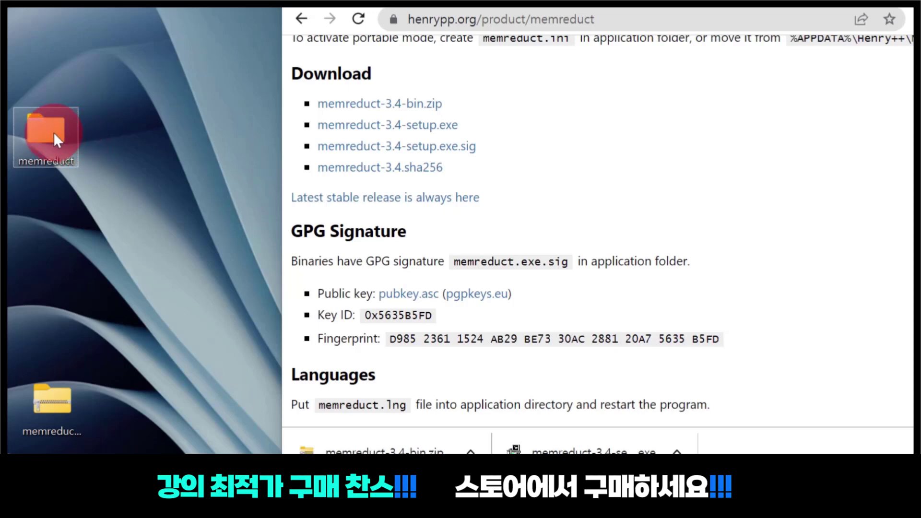
double_click(54, 132)
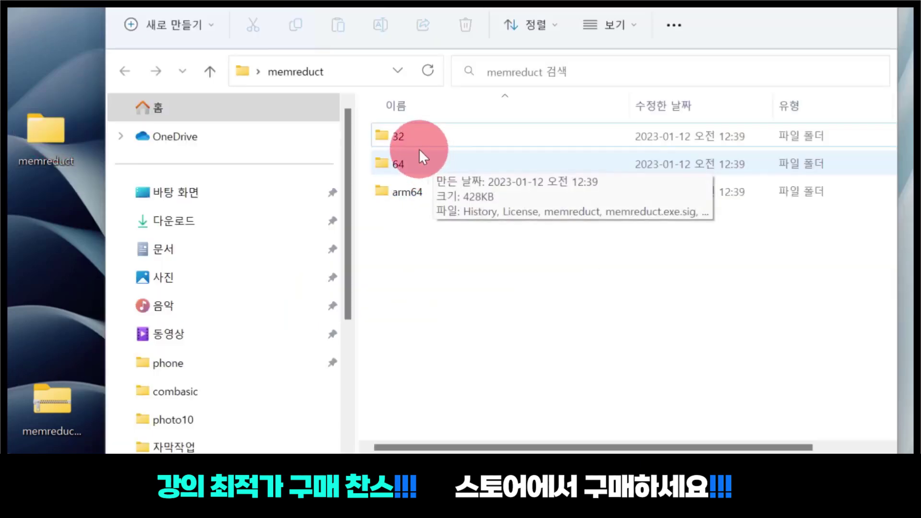
left_click(407, 140)
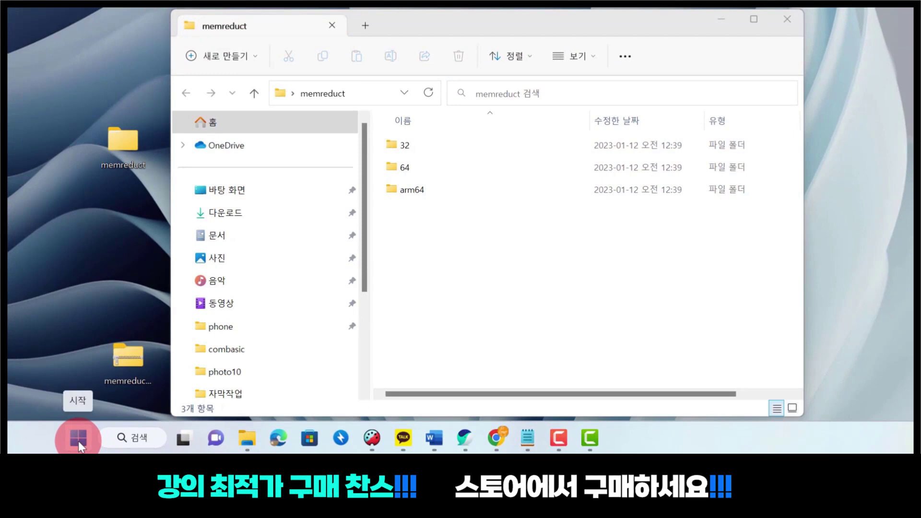
Check whether Windows is 32-bit or 64-bit under 시스템 종류 in the system information settings, and close Settings.
left_click(79, 441)
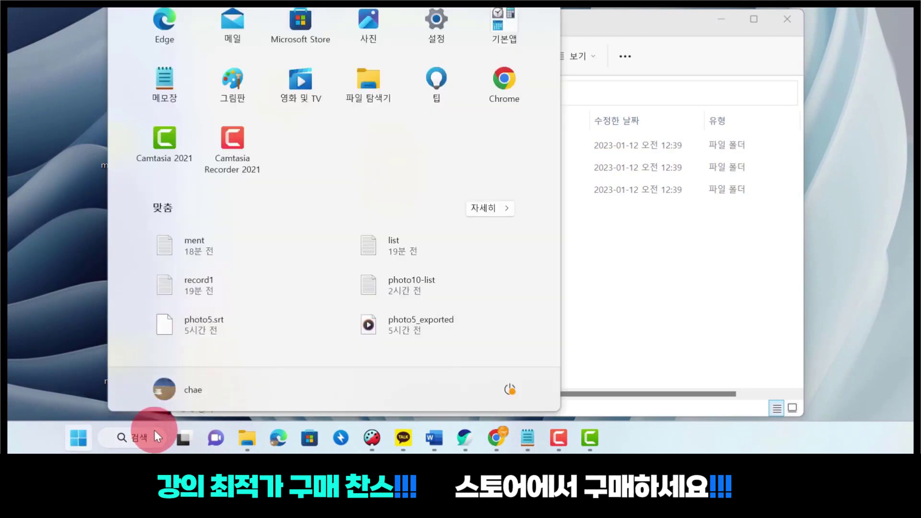
left_click(434, 21)
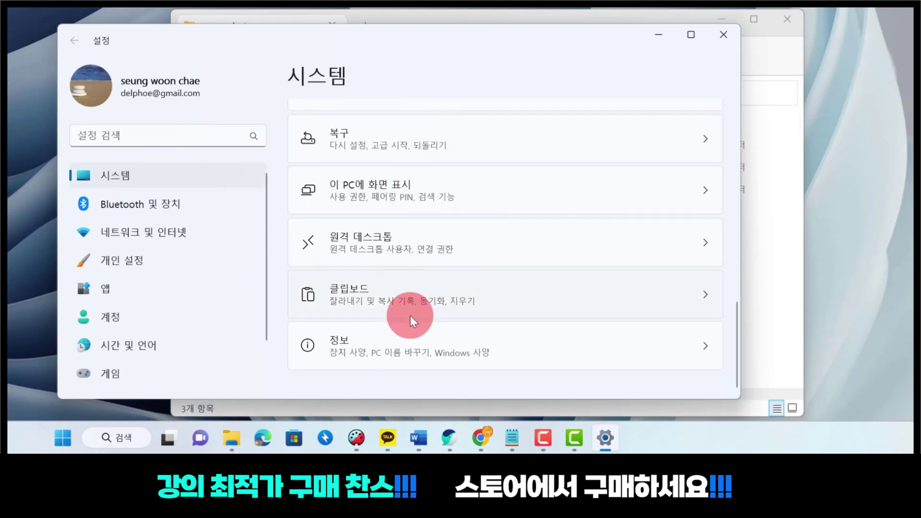
left_click(406, 349)
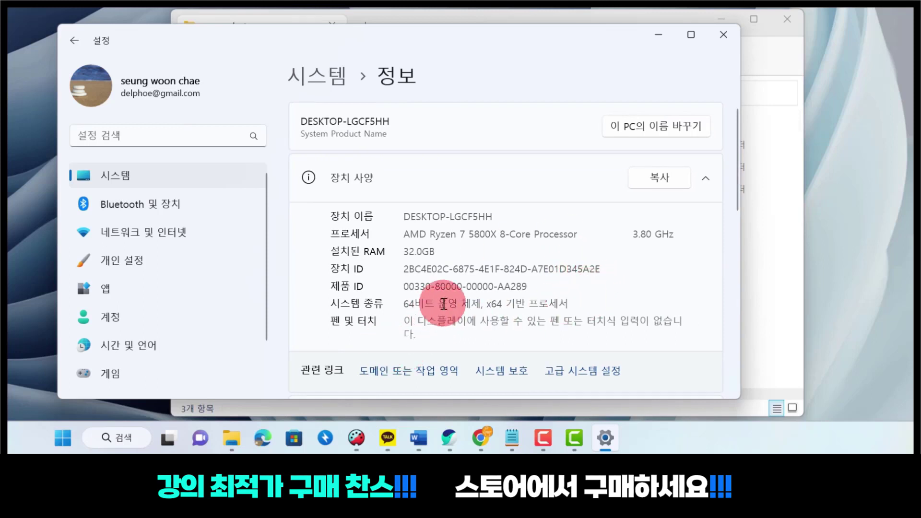
left_click_drag(481, 303, 399, 307)
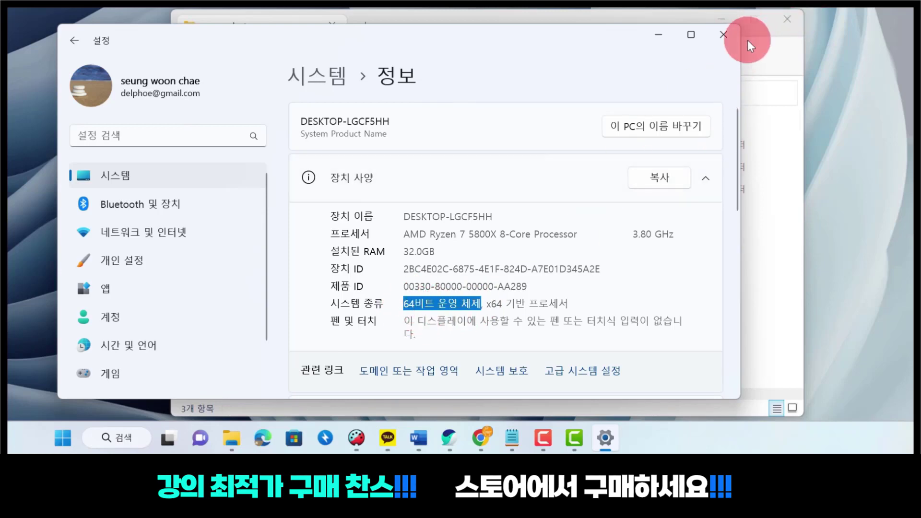
left_click(724, 35)
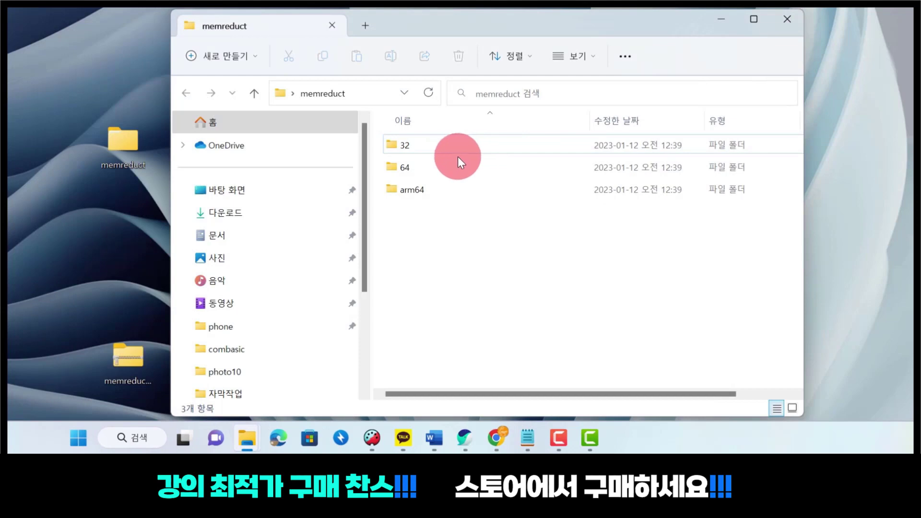
Run the memreduct application from the 64 folder.
double_click(406, 168)
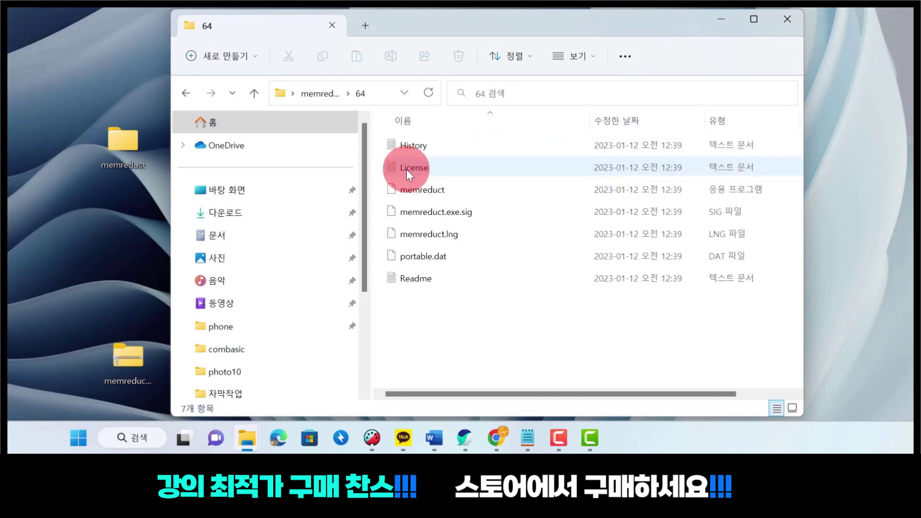
mouse_move(434, 194)
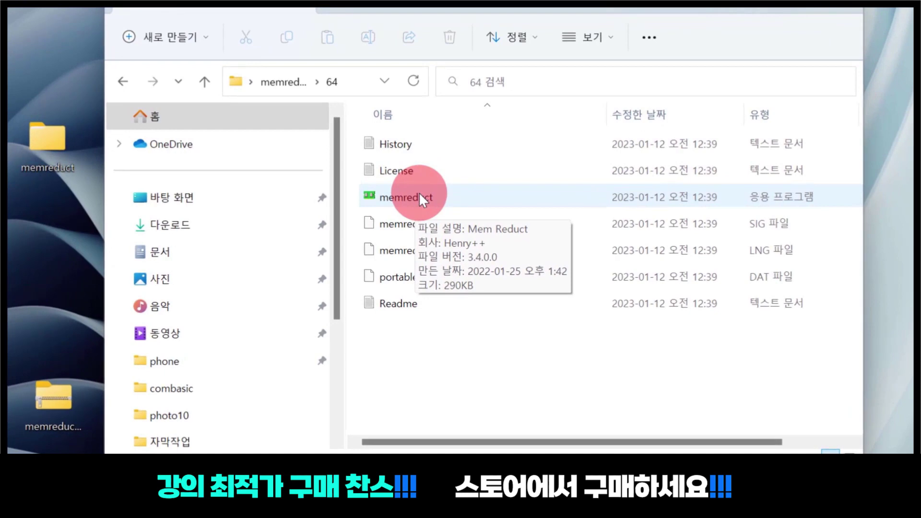
double_click(418, 196)
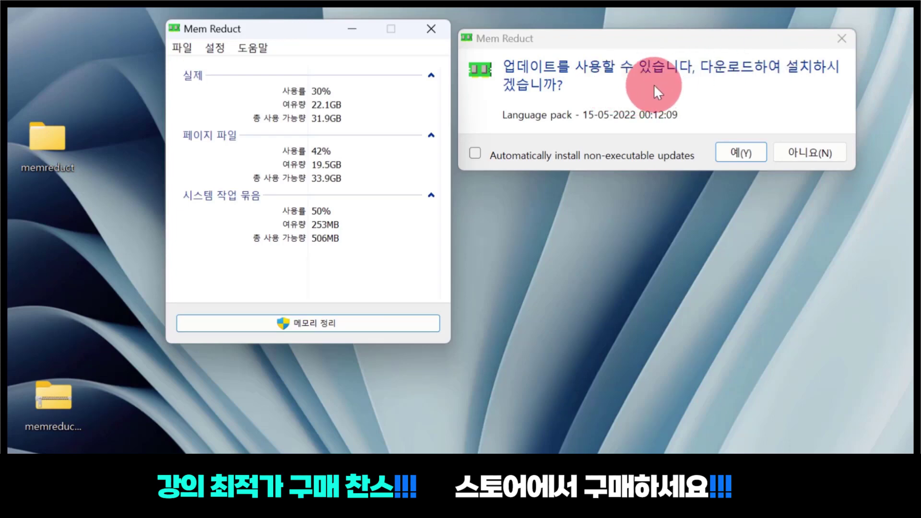
Decline the language pack update and run the memory cleanup (메모리 정리), confirming it.
left_click(799, 149)
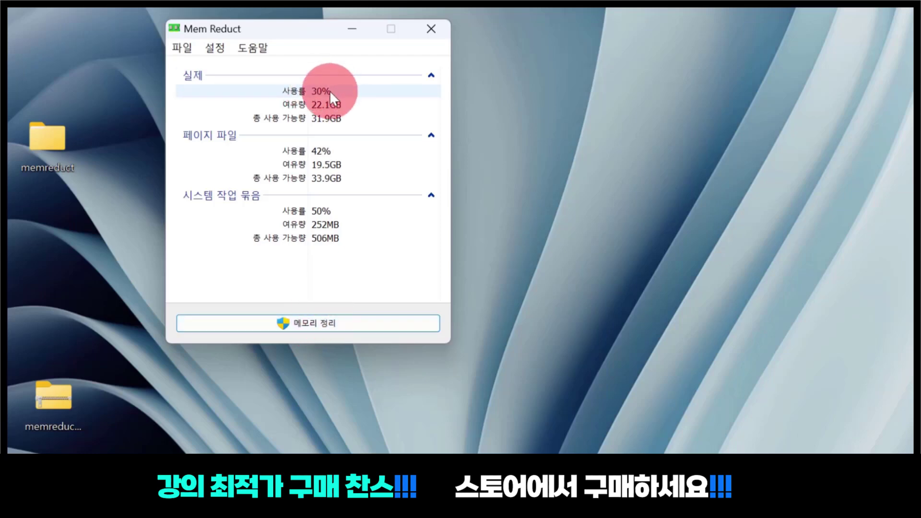
left_click(333, 324)
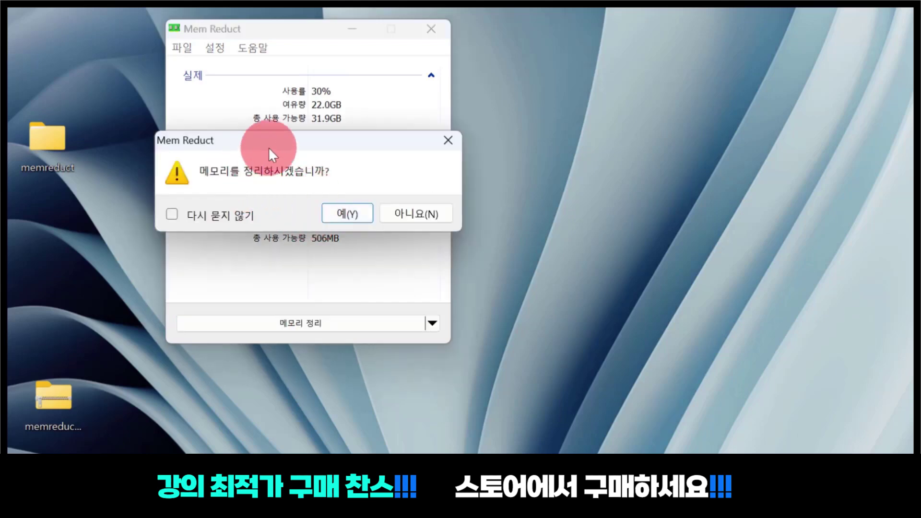
left_click(356, 212)
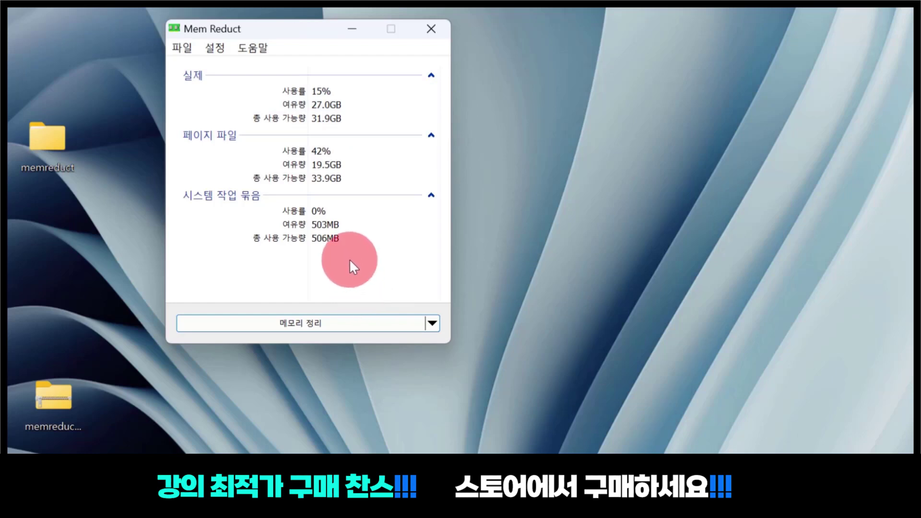
Review the general (일반) options in the Mem Reduct settings and close them without changes.
left_click(186, 46)
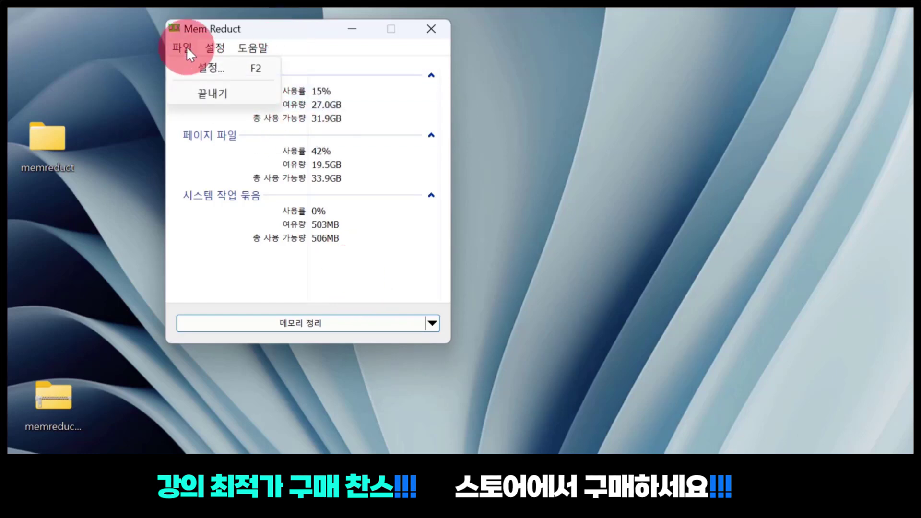
left_click(202, 68)
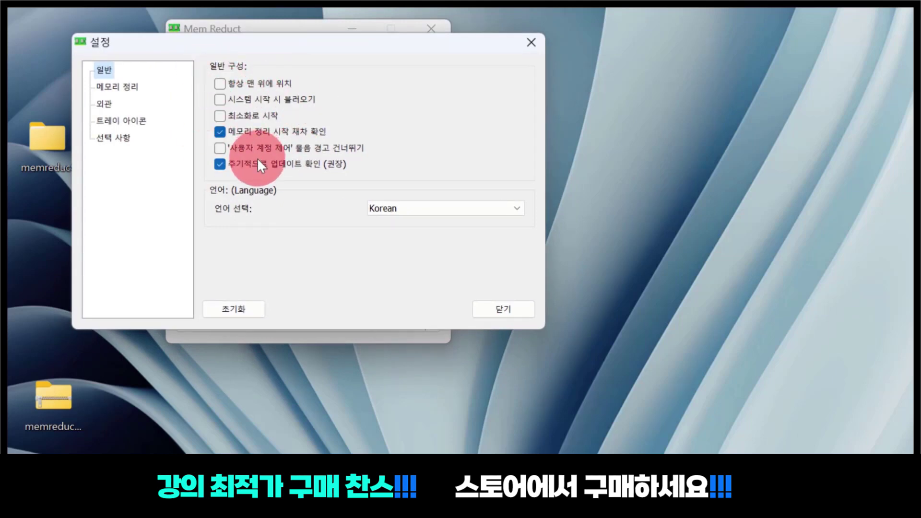
left_click(533, 310)
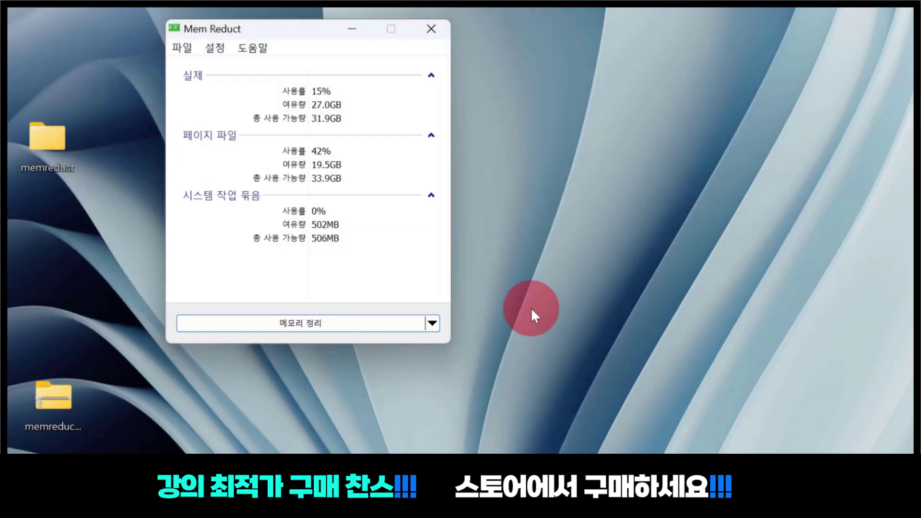